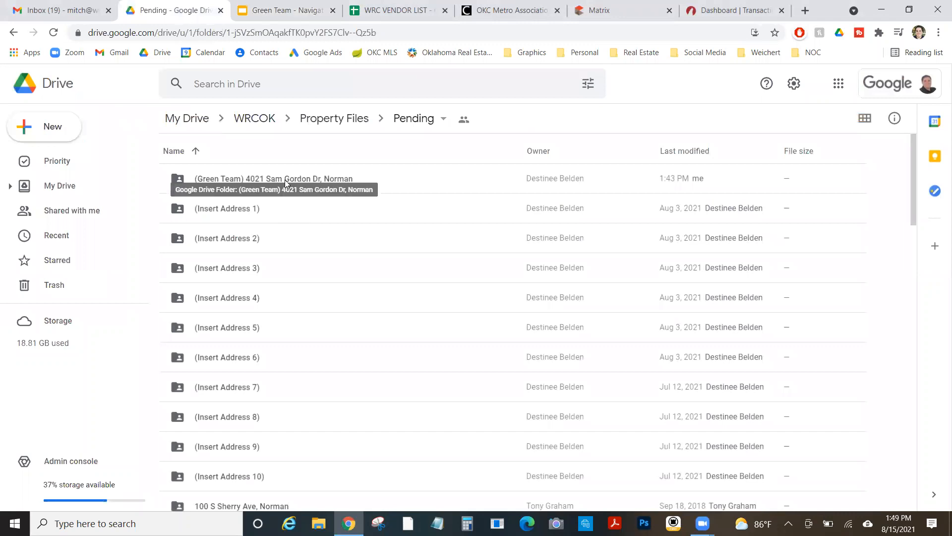
Open the Green Team property folder and its BETWEEN CONTRACT AND CLOSING spreadsheet
double_click(286, 181)
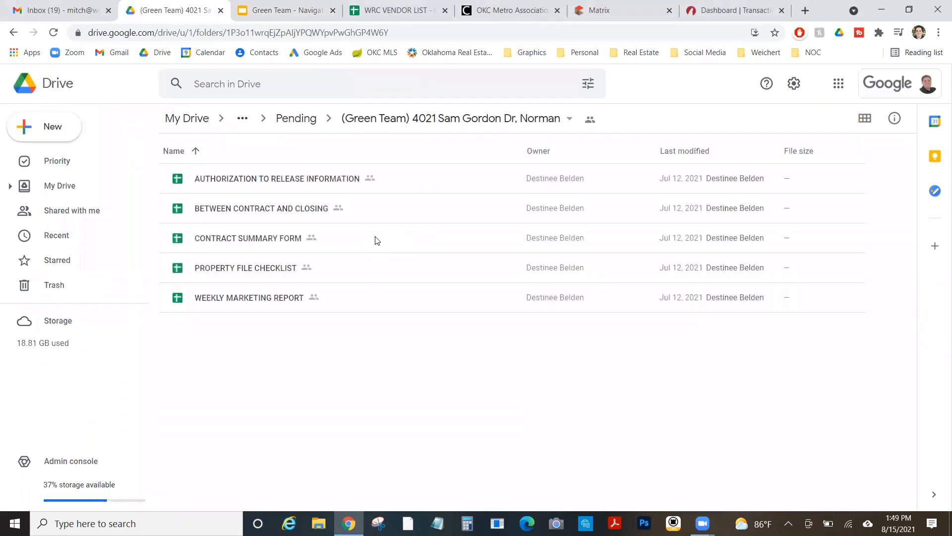
click(276, 209)
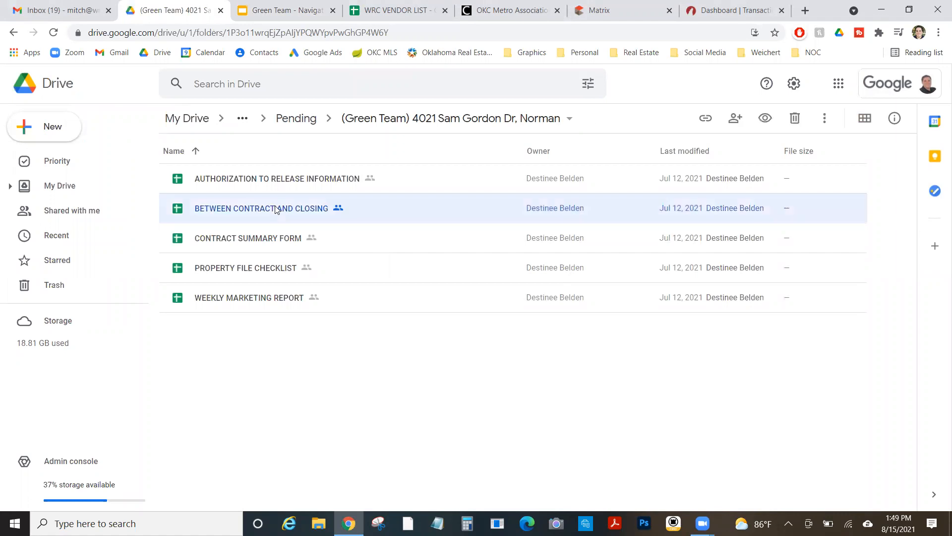
double_click(246, 215)
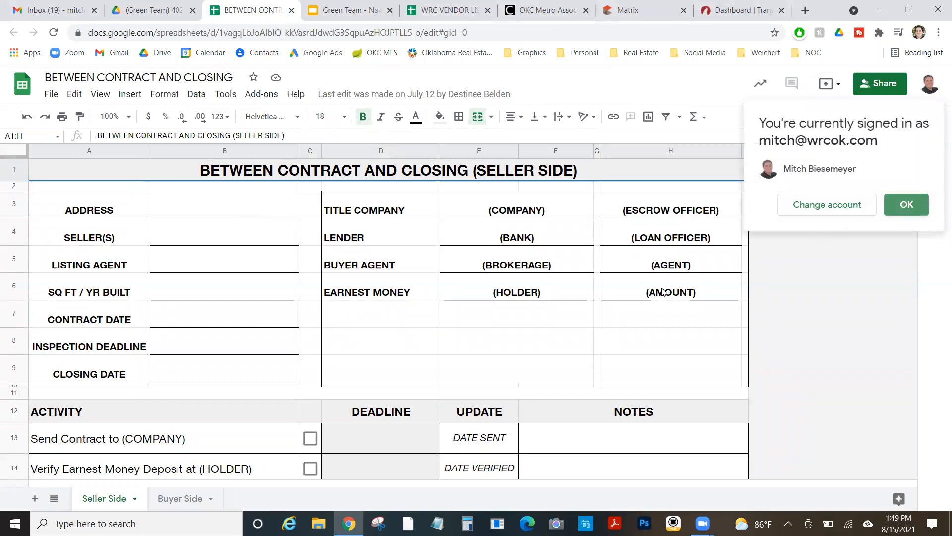
Dismiss the signed-in account notice and display the Buyer Side sheet
click(906, 204)
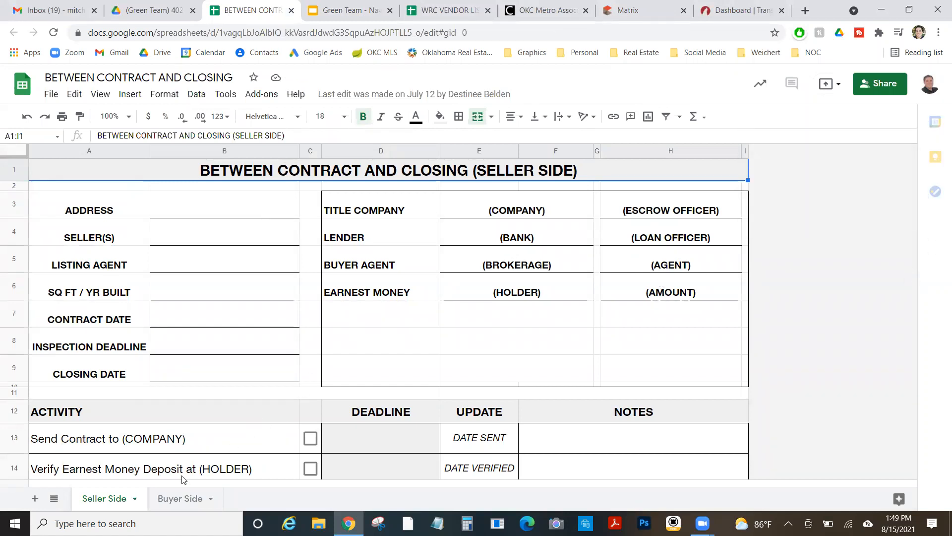
click(175, 503)
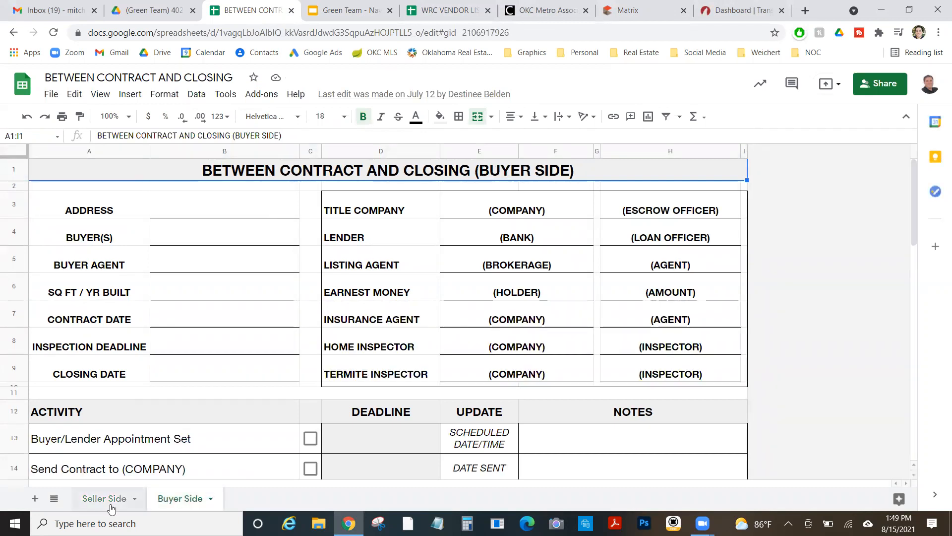
click(110, 499)
click(167, 499)
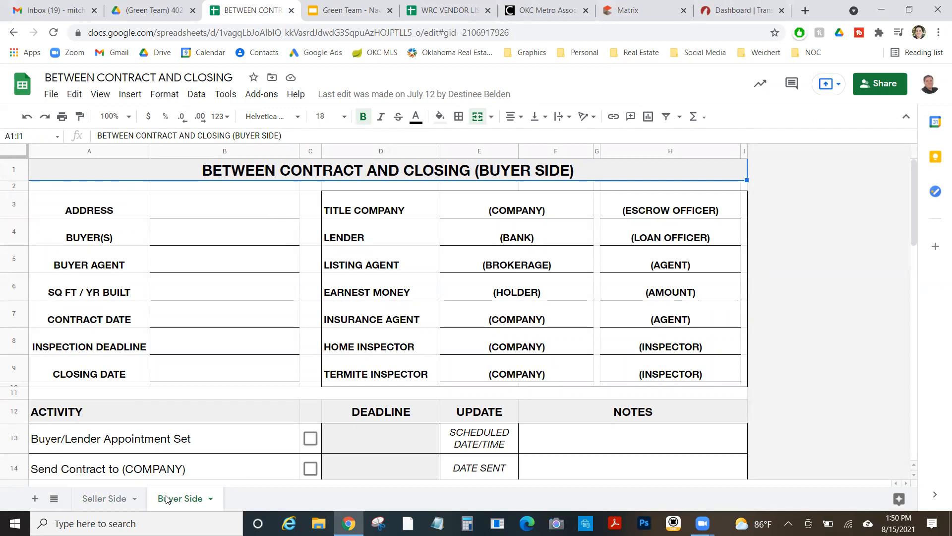
Enter the property address in B3 and set it to wrap onto two lines
click(193, 212)
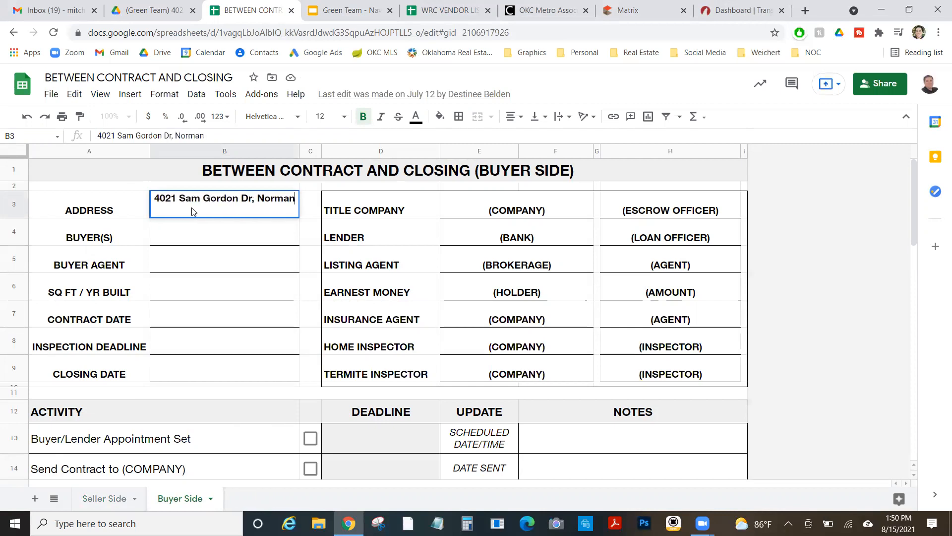
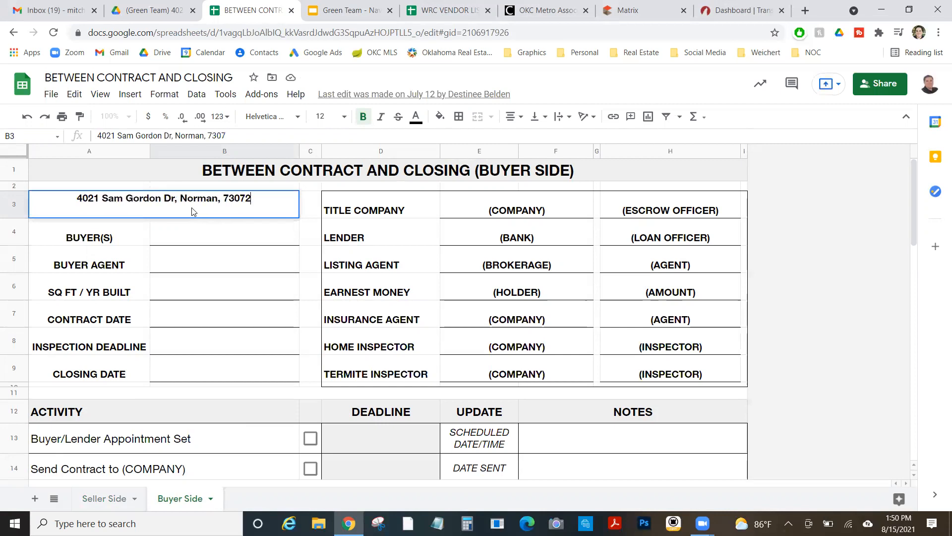
key(Return)
click(199, 213)
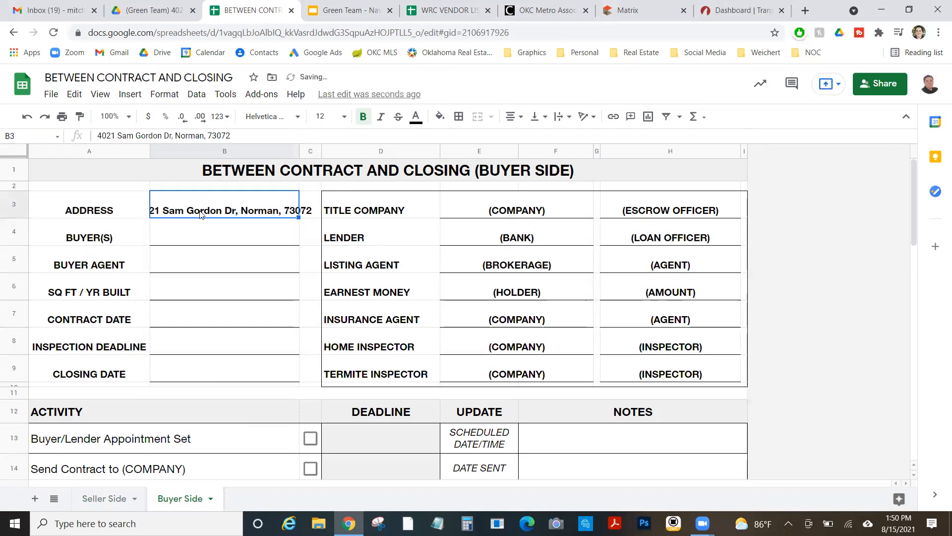
click(553, 119)
click(575, 137)
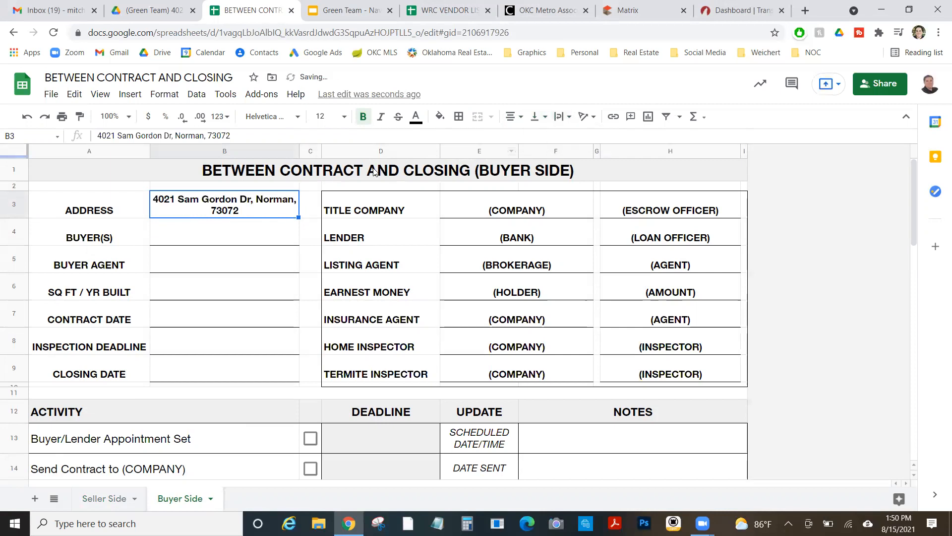
Enter the buyers' names in B4 and the buyer agent's name in B5
click(238, 236)
text(Jack and Jill o)
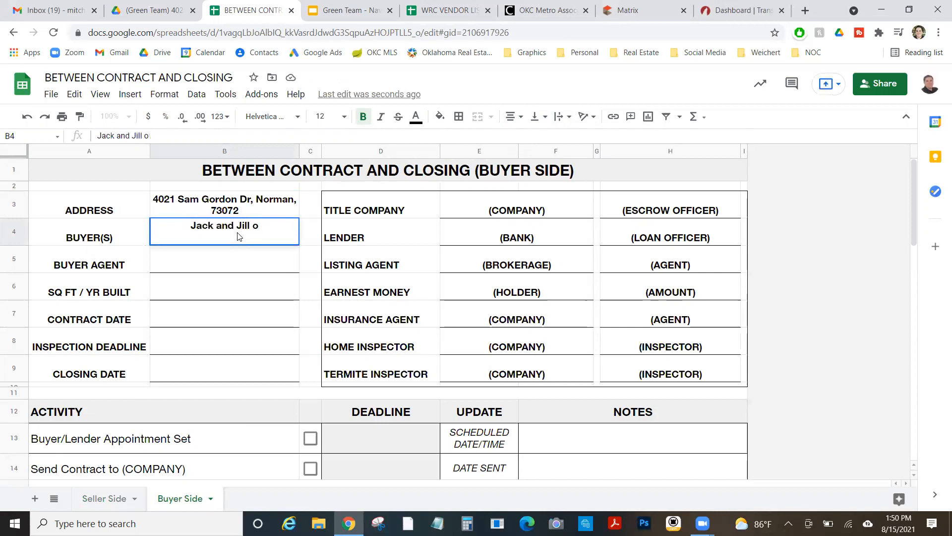
key(BackSpace)
text(Overhill)
key(Return)
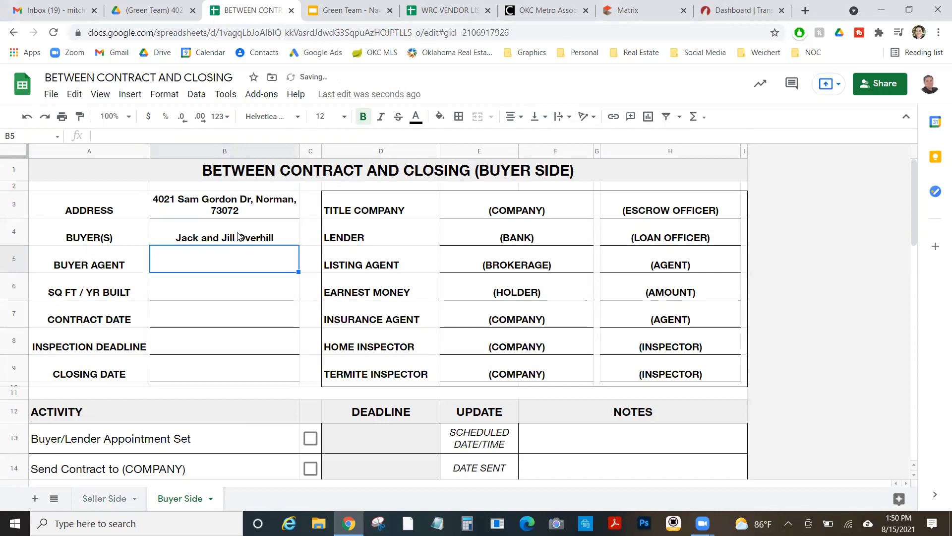
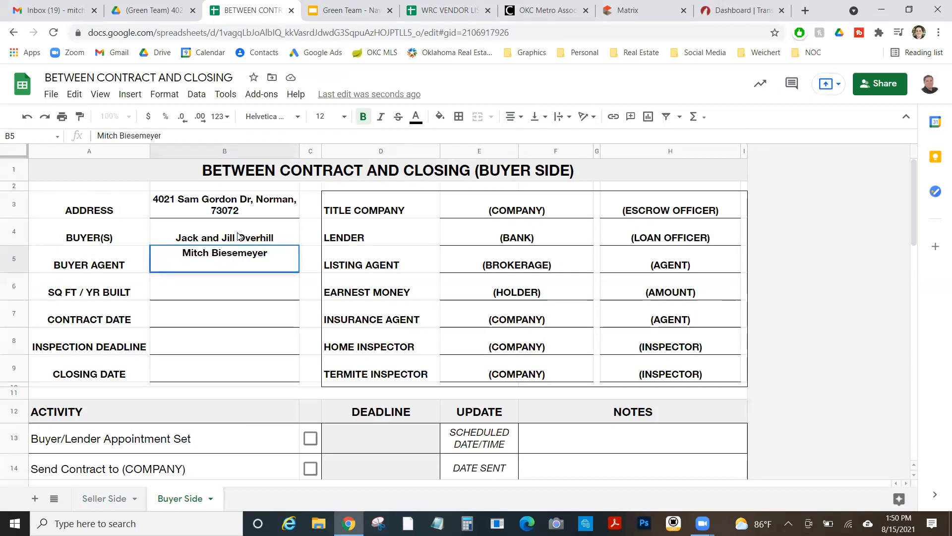
key(Return)
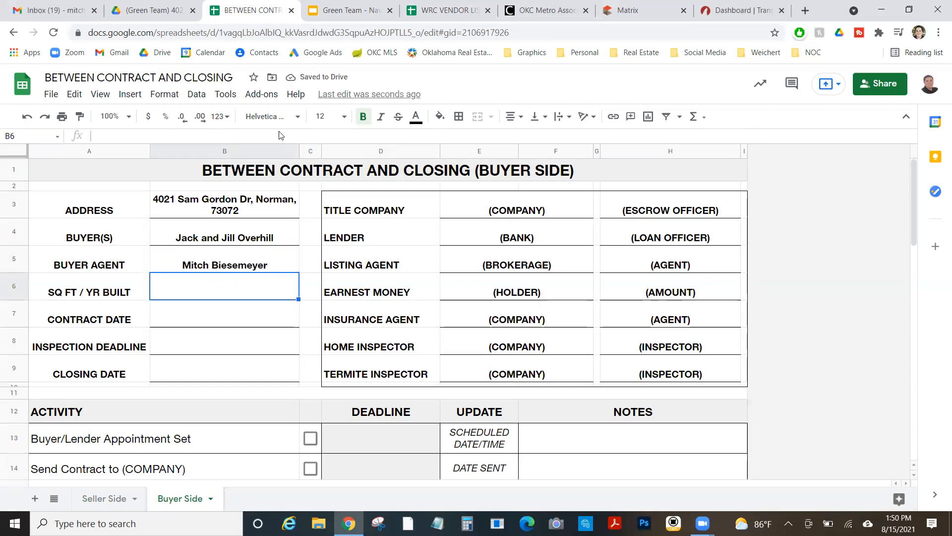
Look up the 2650 square footage and 2002 year built on the MLS listing
click(637, 11)
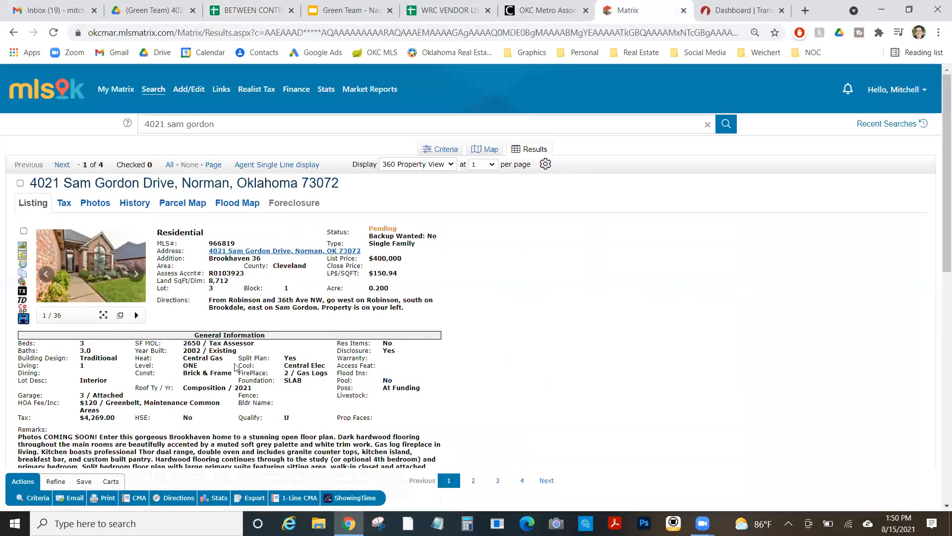
drag(183, 343, 212, 343)
double_click(191, 350)
click(245, 4)
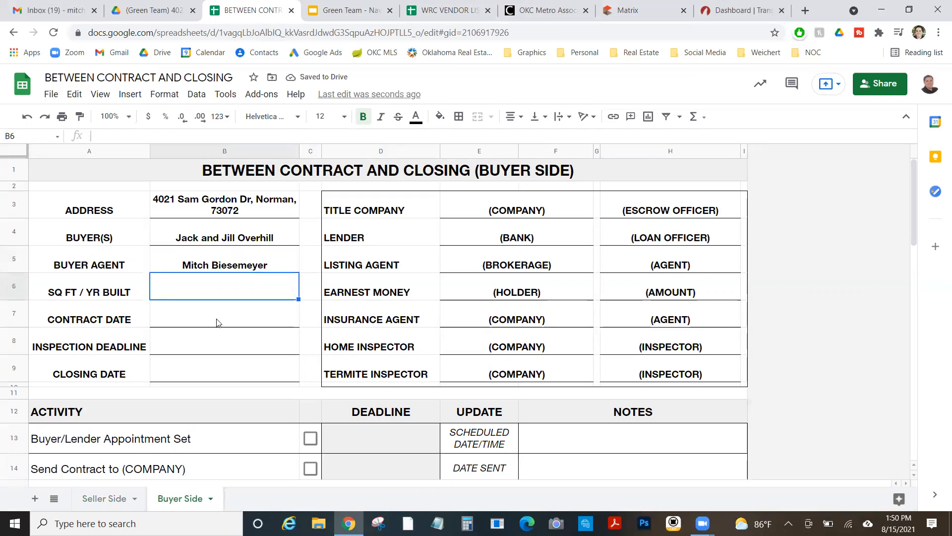
Enter 2,650 / 2002 in B6, contract date 7/25/21 in B7 and closing date 9/3/21 in B9
double_click(216, 289)
text(2,)
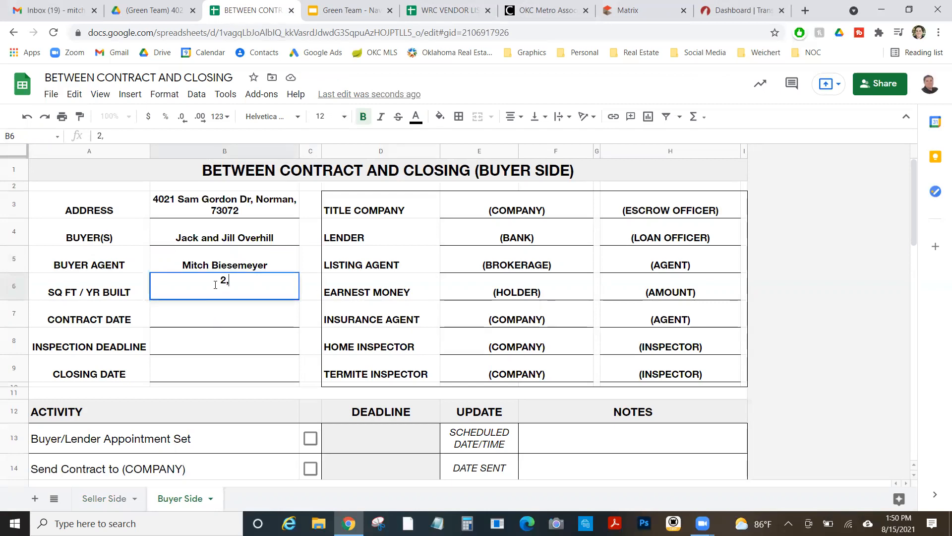
text(650 / 2002)
key(Return)
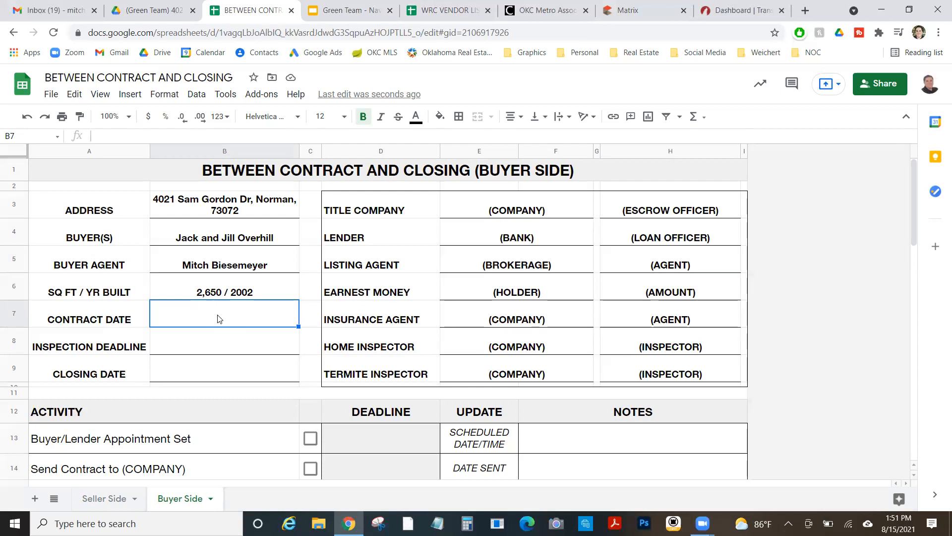
text(7/25/)
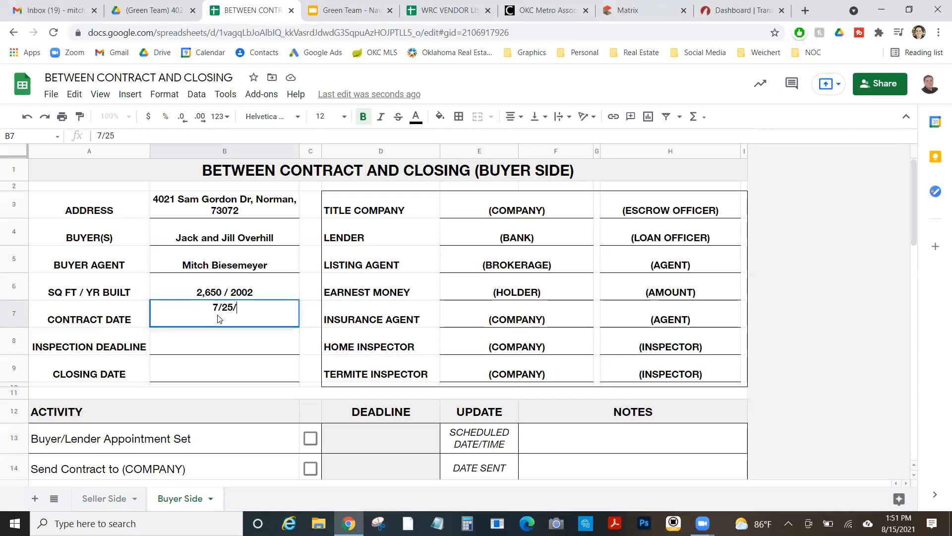
text(21)
key(Return)
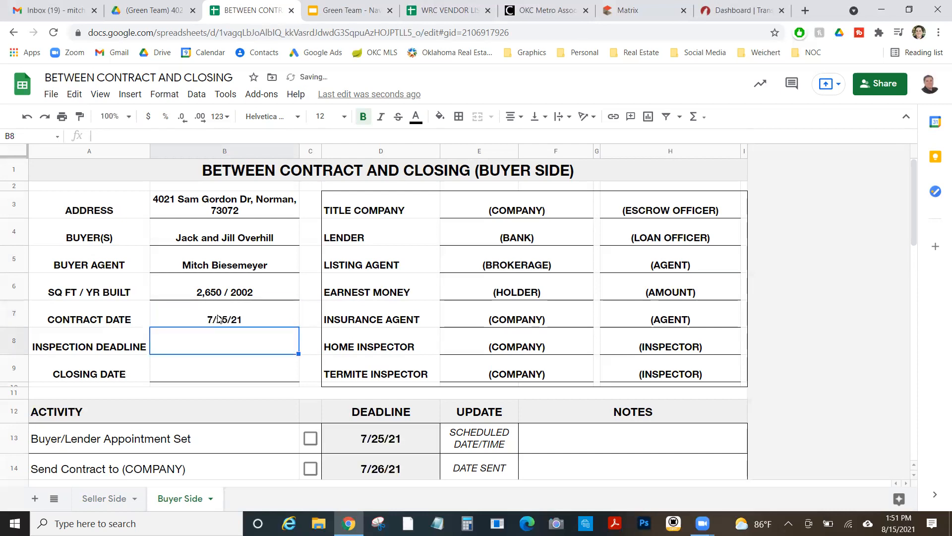
click(219, 318)
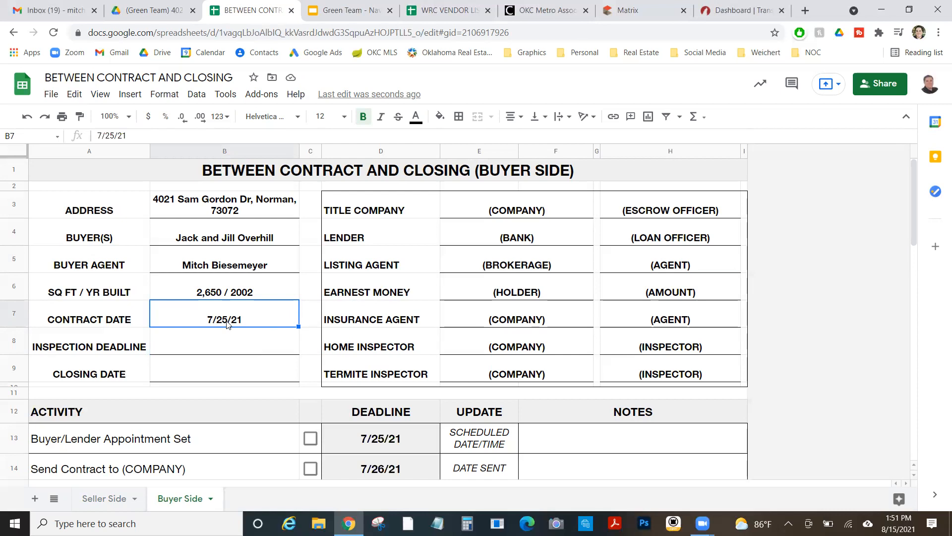
click(209, 356)
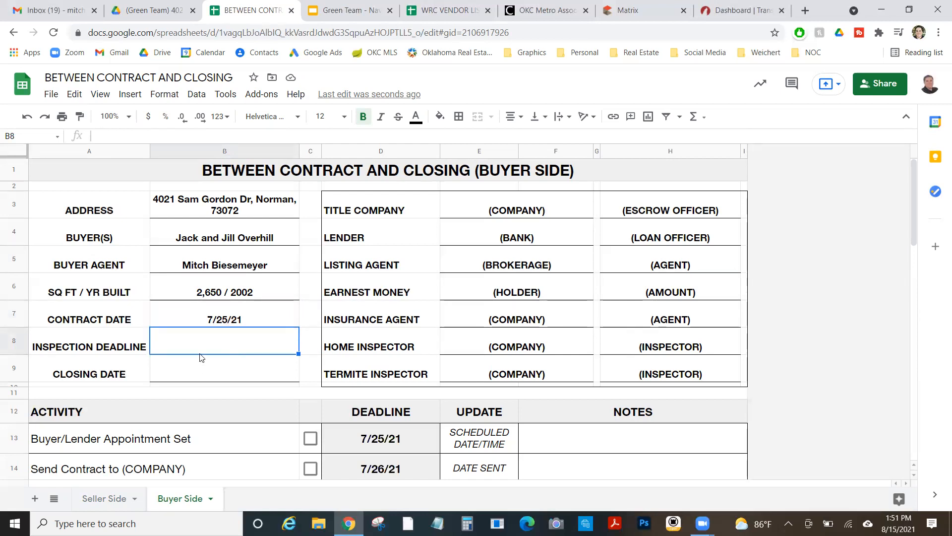
click(199, 374)
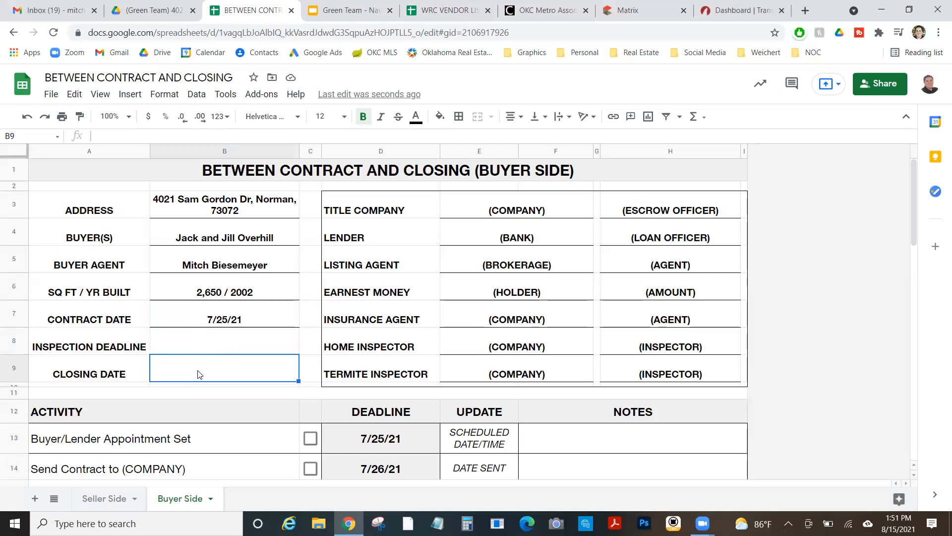
text(9/3)
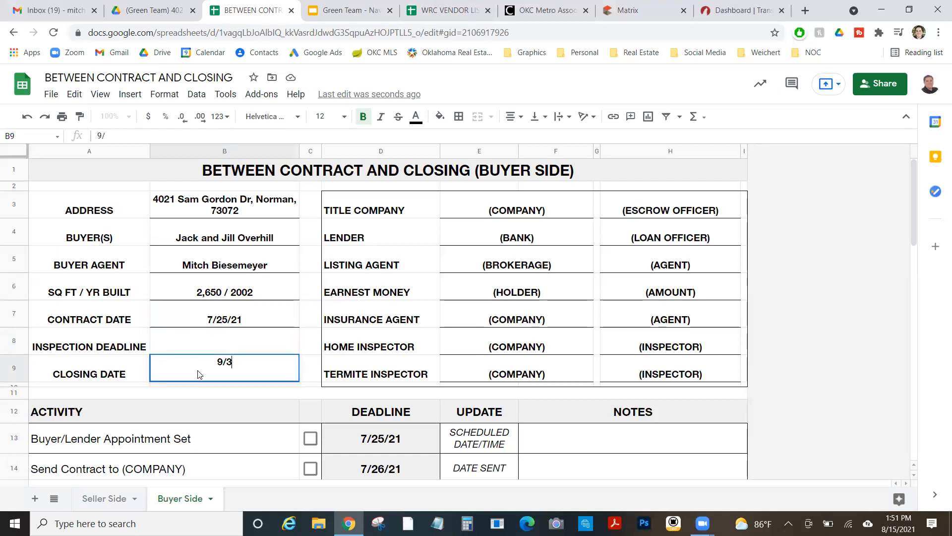
text(/21)
key(Return)
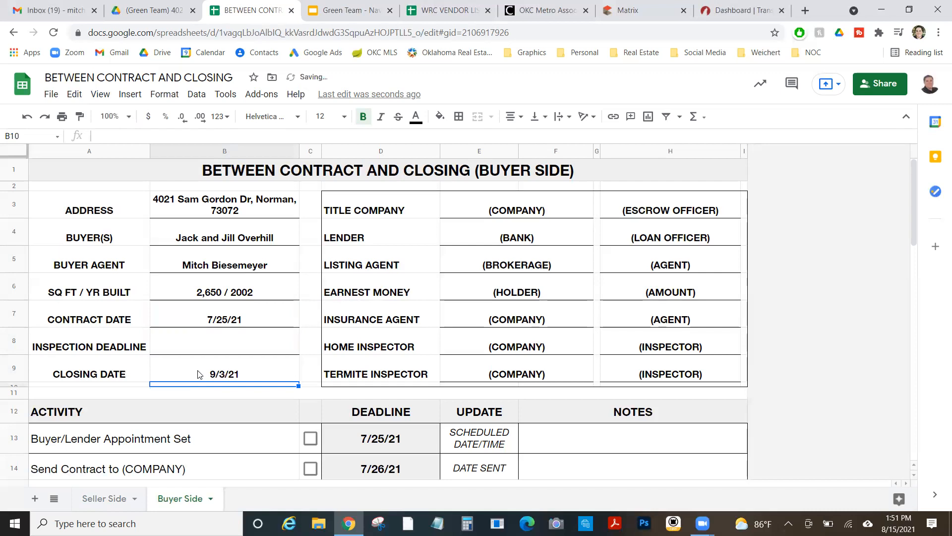
Enter Chicago Title - Norman as title company, followed by the escrow officer's name
click(498, 212)
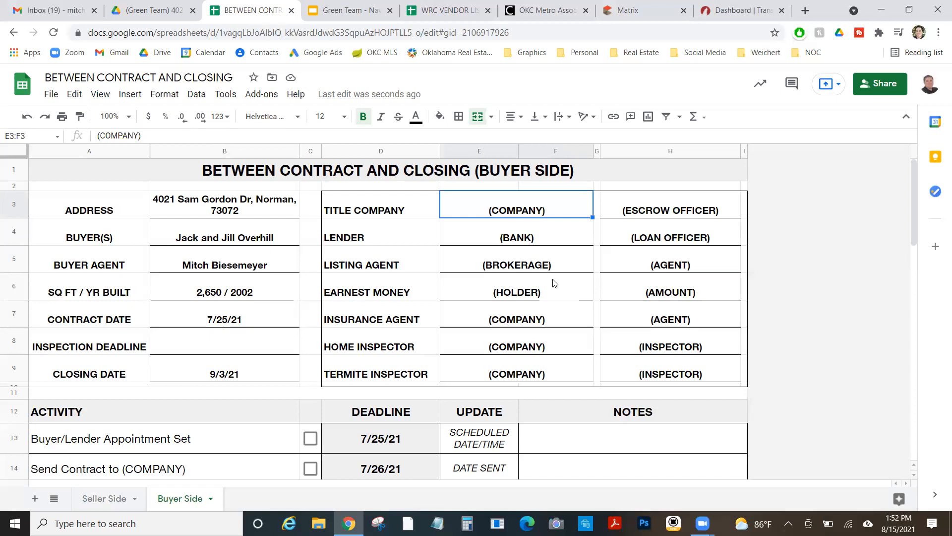
text(Chica)
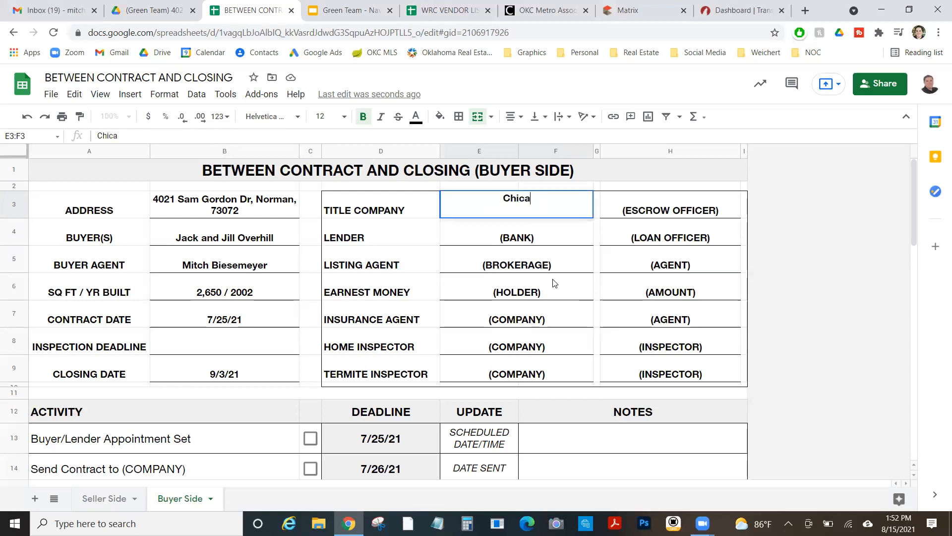
key(BackSpace)
key(BackSpace)
text(cago Tile)
key(BackSpace)
key(BackSpace)
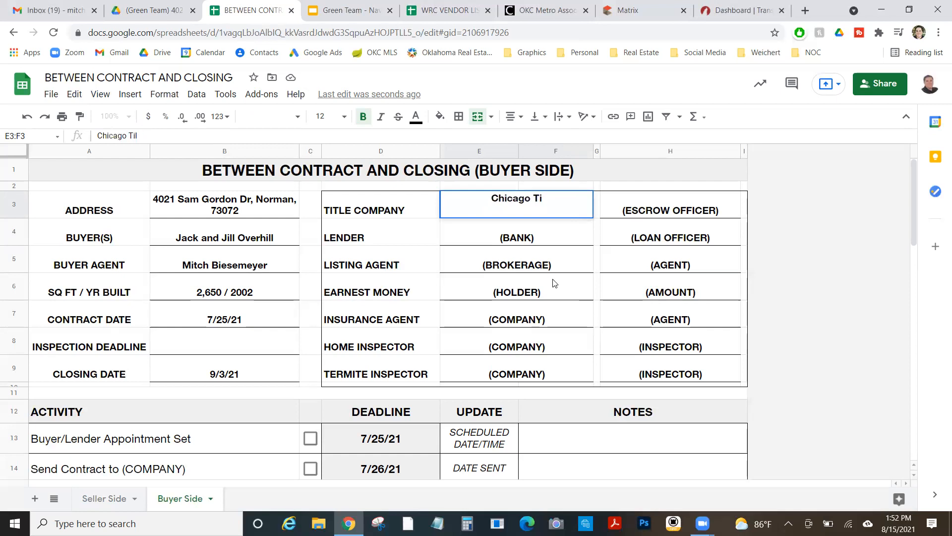
text(tle - Norman)
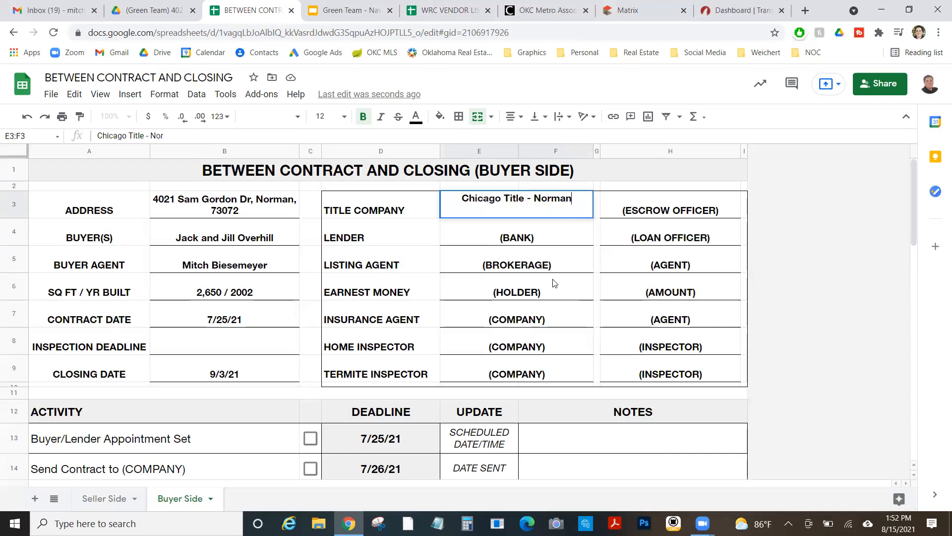
key(Tab)
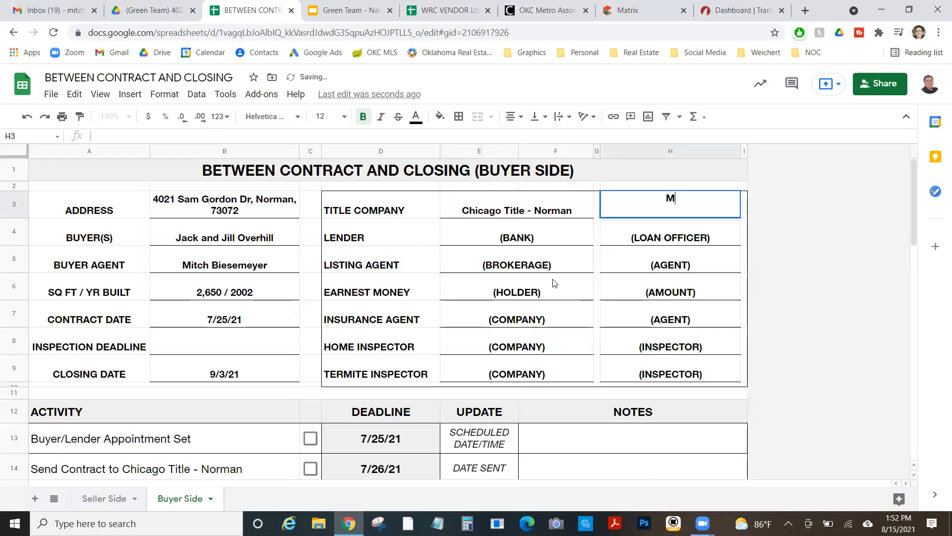
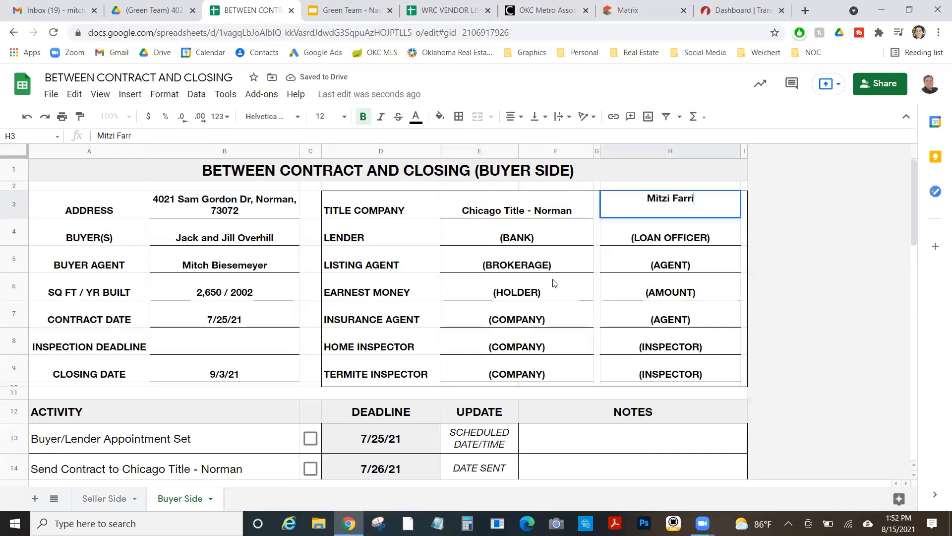
key(Return)
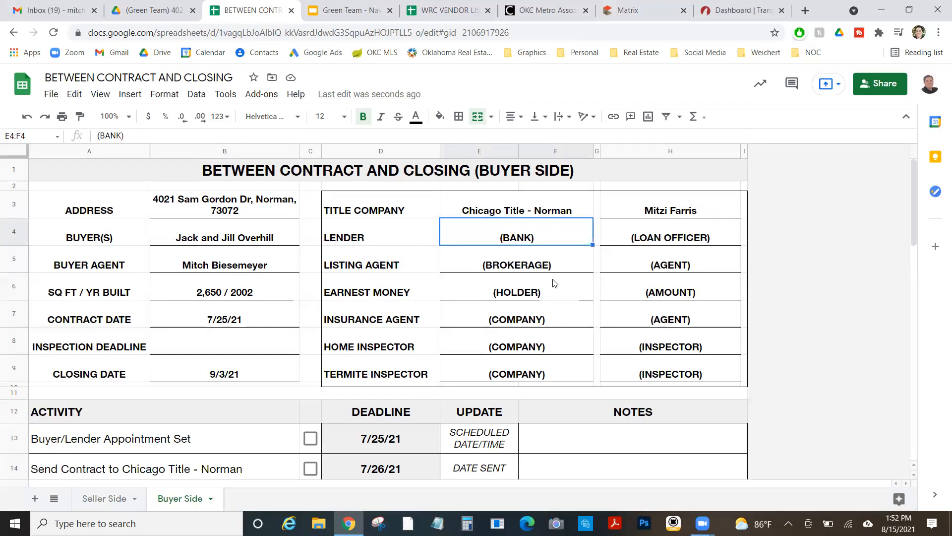
Enter Gateway Mortgage as lender, followed by the loan officer's name
text(Gatewa)
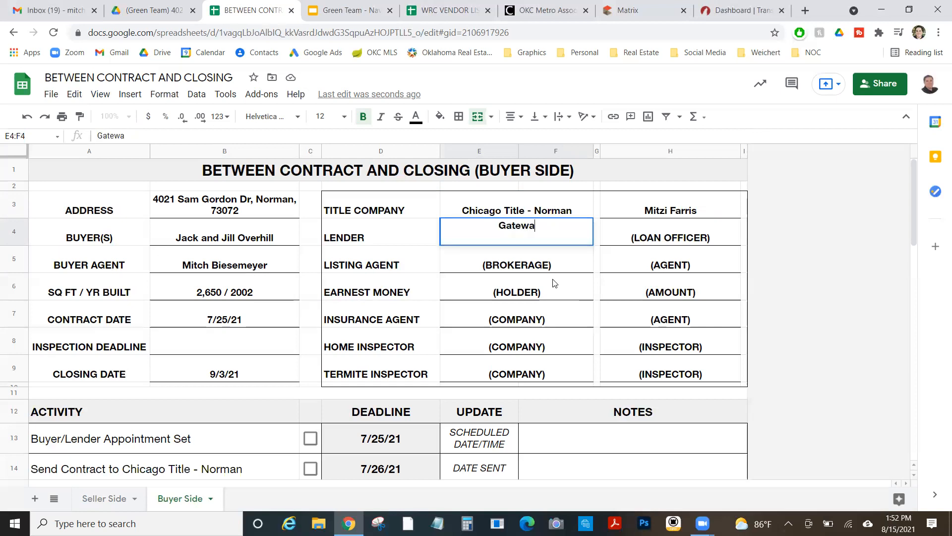
text(y Mortgage)
key(Tab)
key(Tab)
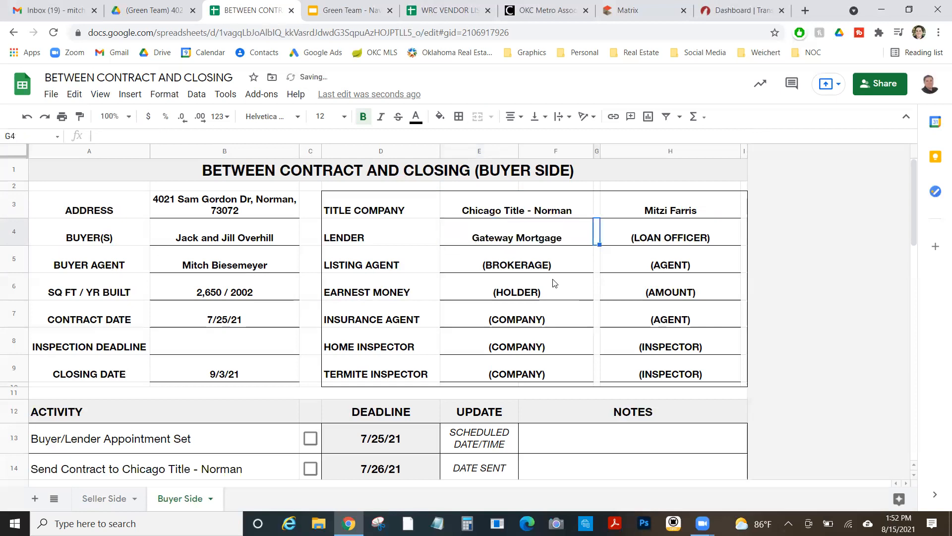
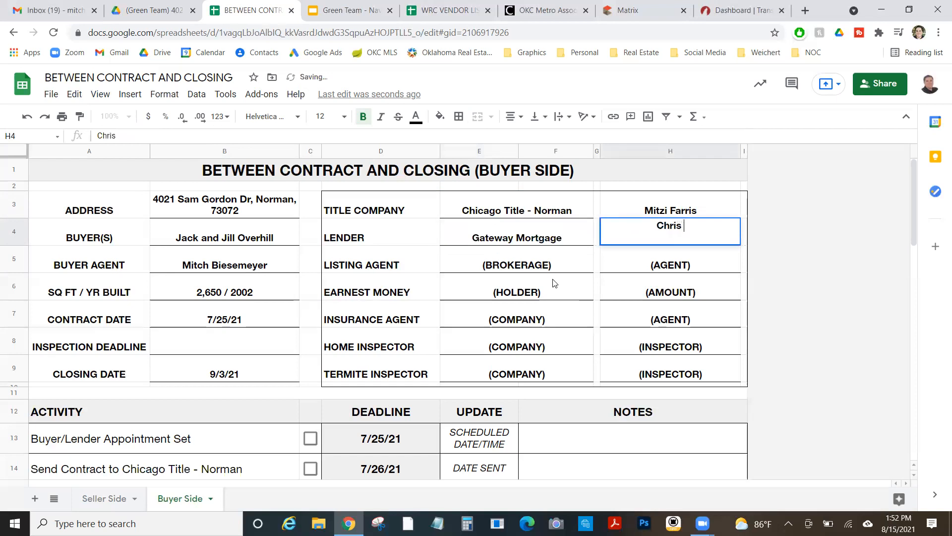
key(Return)
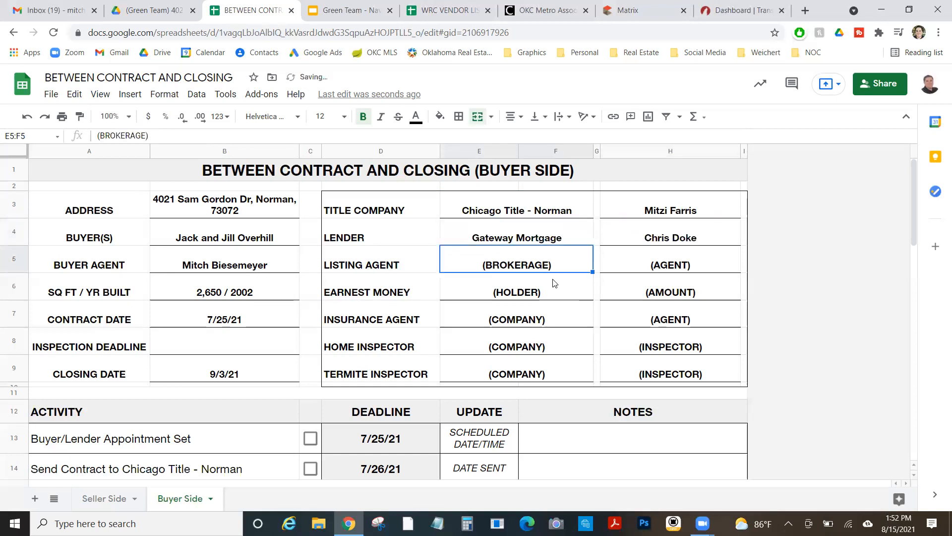
Find the listing agent on the MLS listing and return to the spreadsheet
click(626, 18)
scroll(479, 223, down, 10)
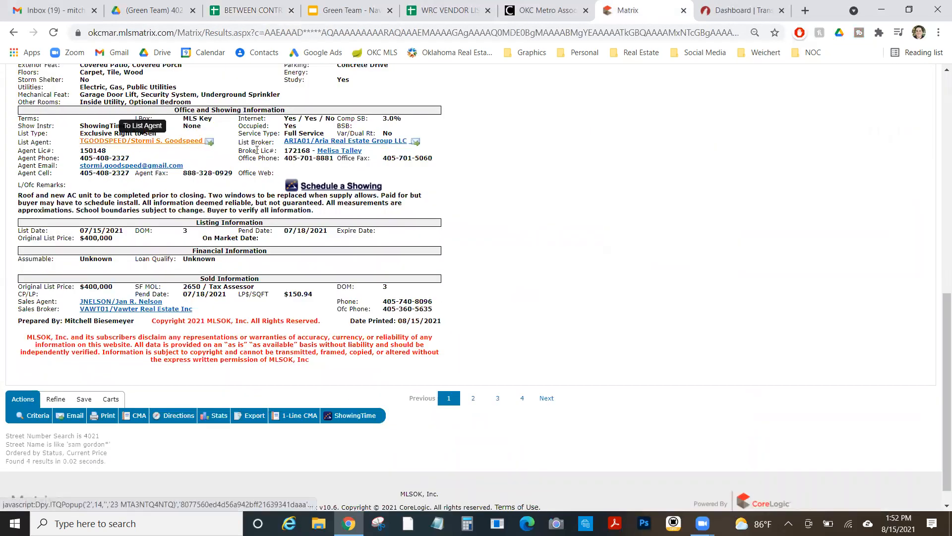
click(349, 10)
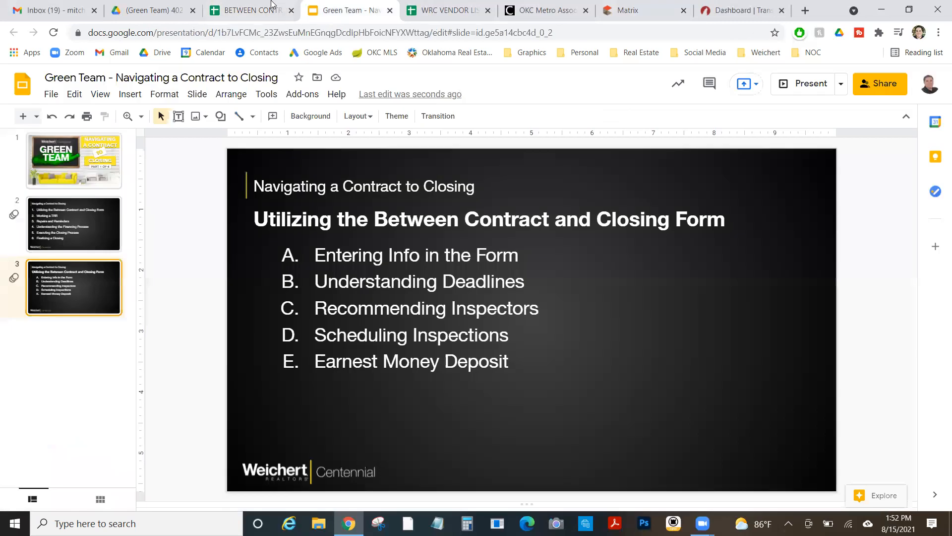
click(250, 10)
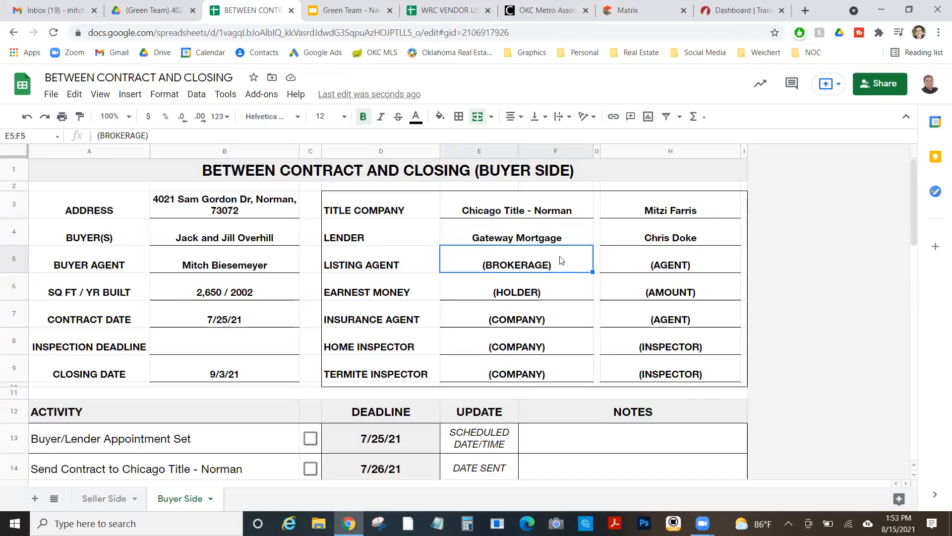
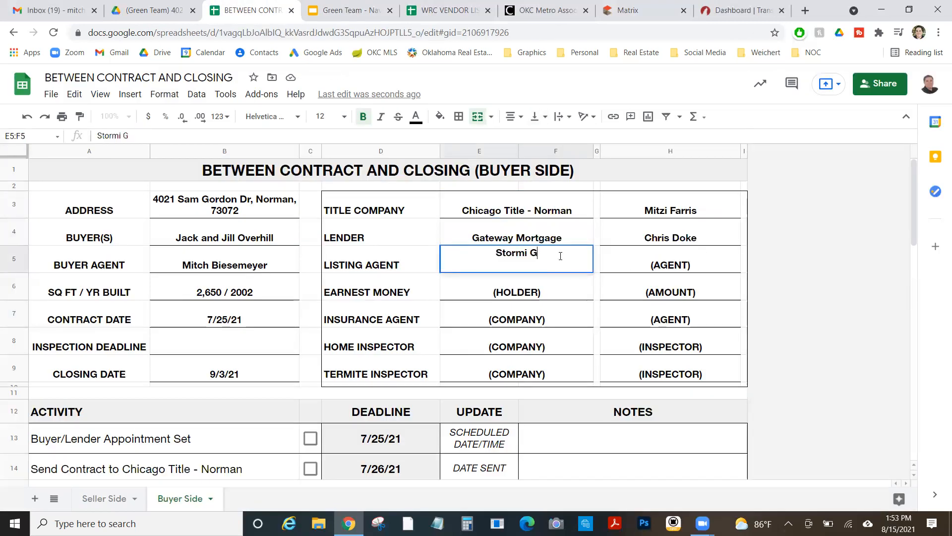
Enter the listing agent's name with Aria Real Estate as the listing brokerage
key(Tab)
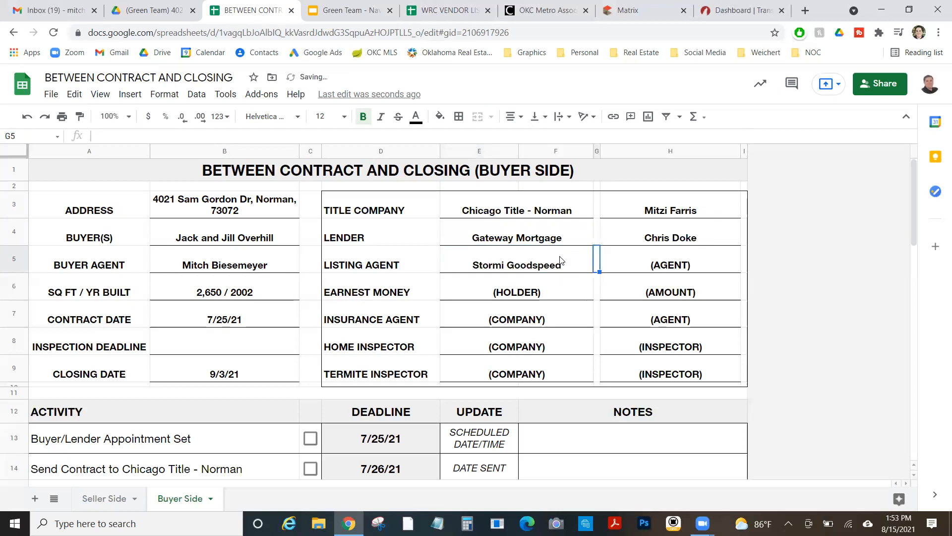
key(Tab)
text(Aria Real Estate)
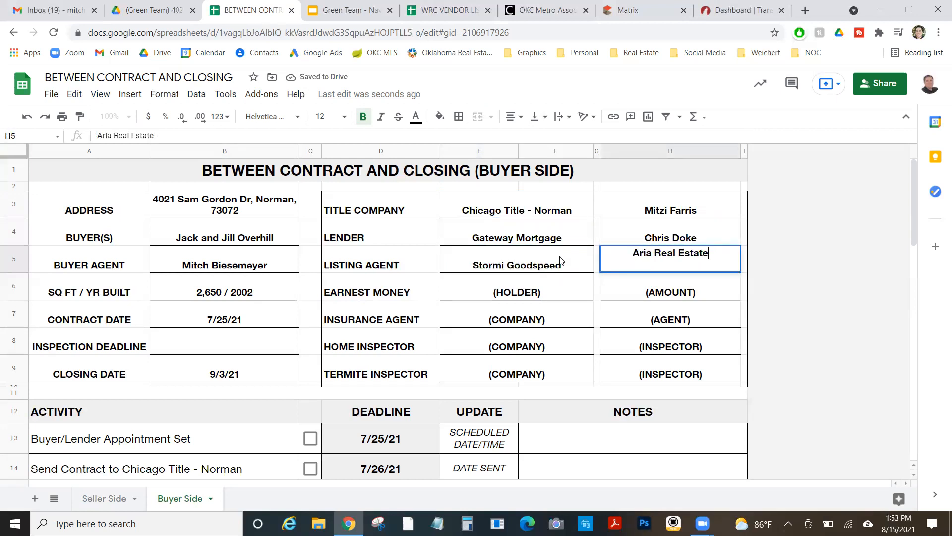
key(Return)
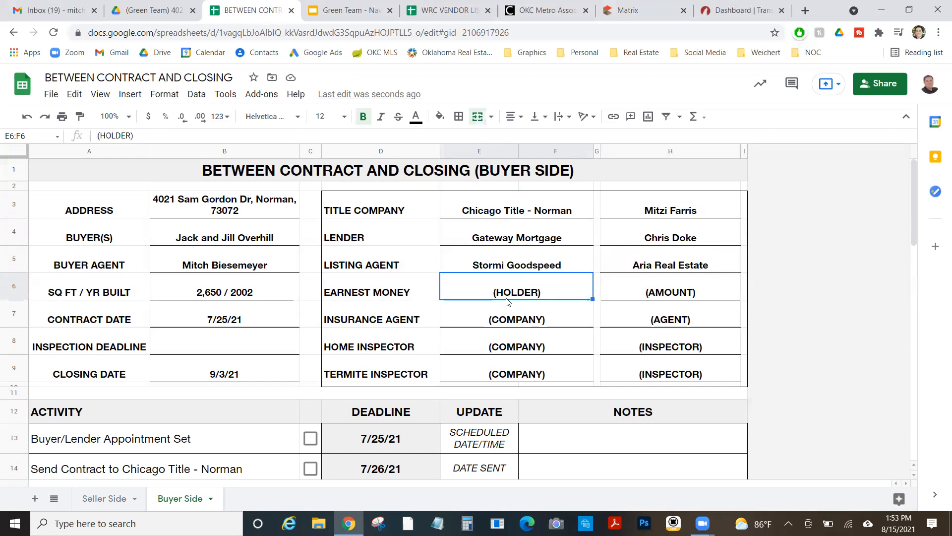
Record Weichert Realtors Centennial as earnest money holder with $8,000
text(Weichert)
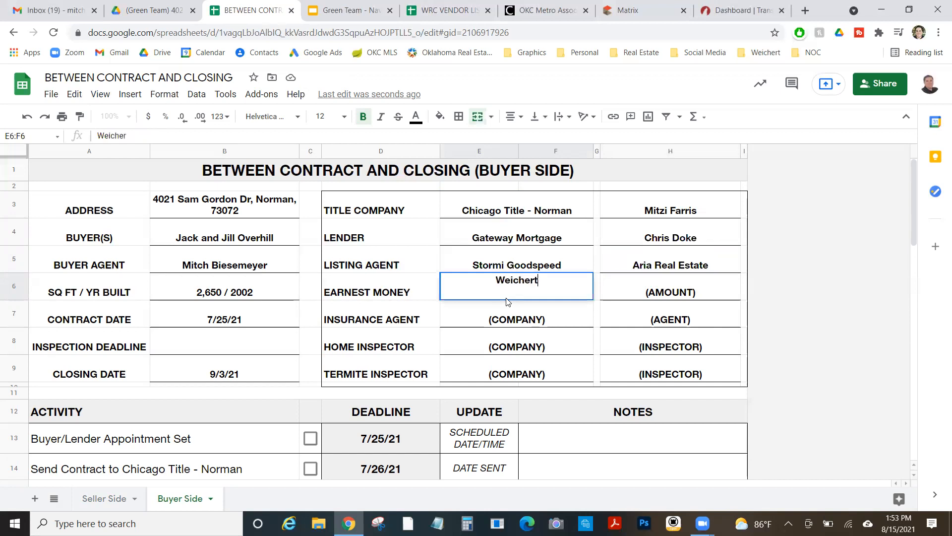
text( Realtors Centn)
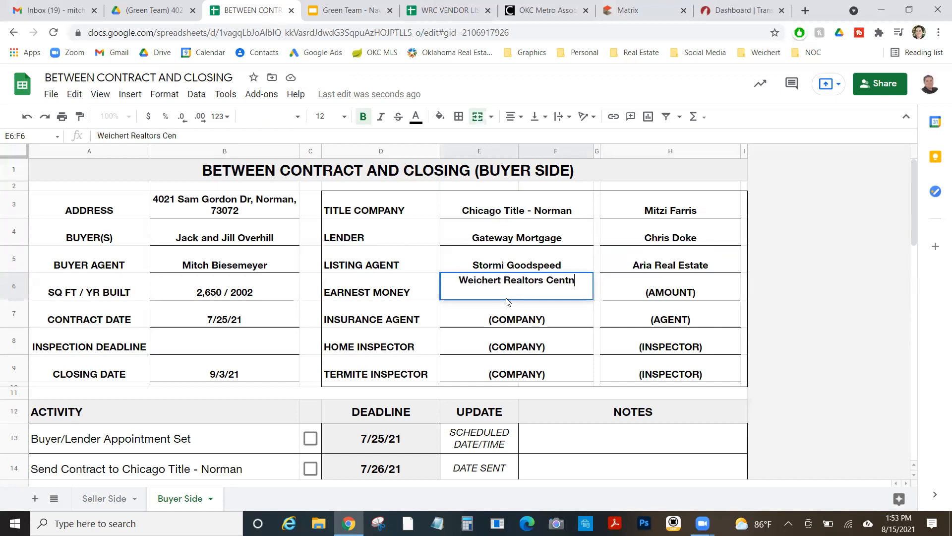
key(BackSpace)
text(ennial)
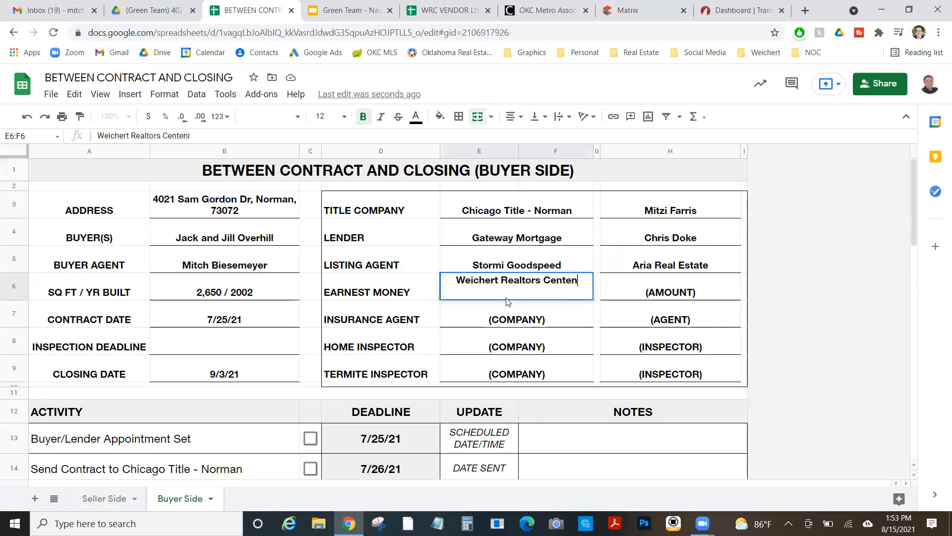
key(Tab)
key(Tab)
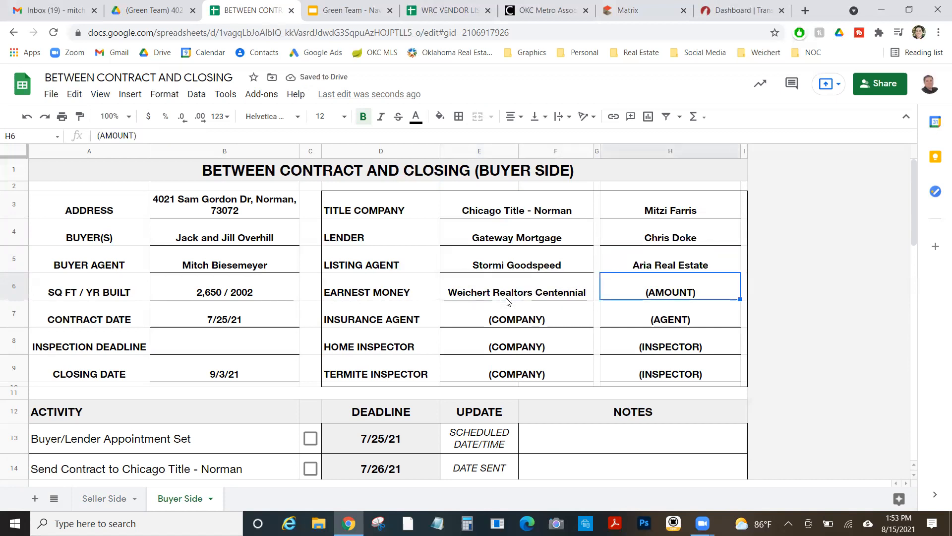
text($8,000)
click(510, 312)
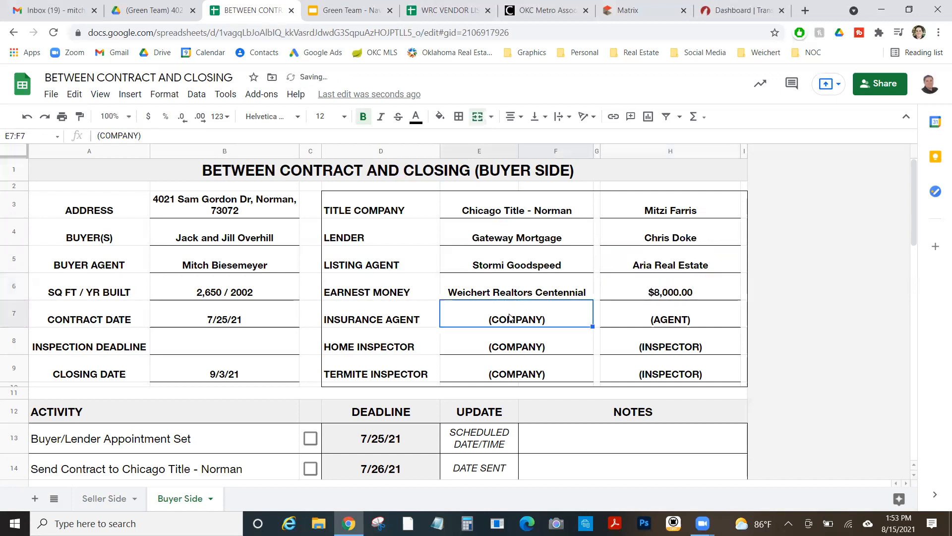
click(519, 350)
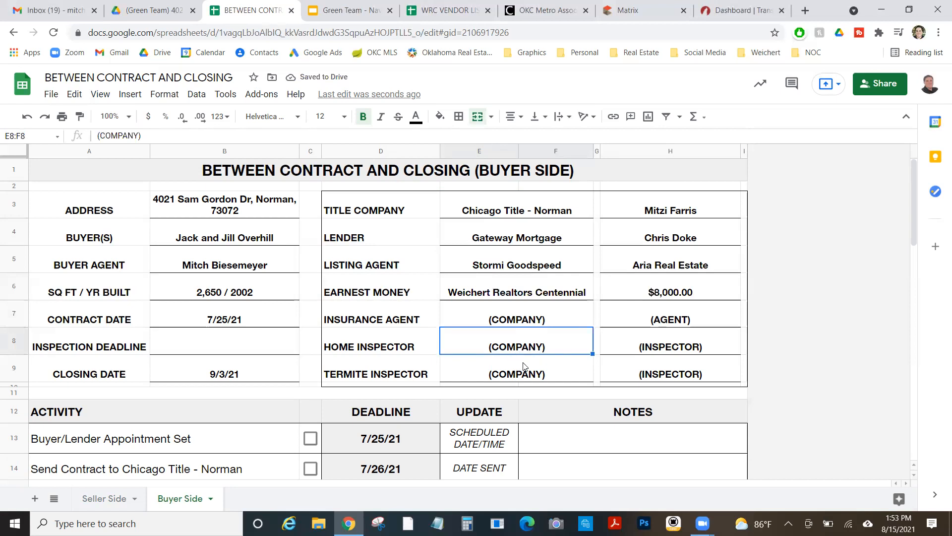
click(524, 367)
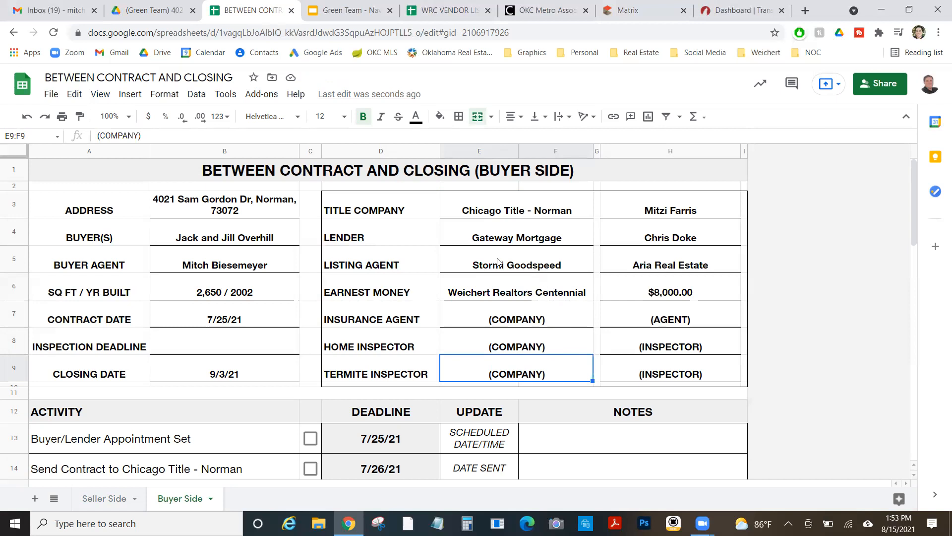
click(276, 347)
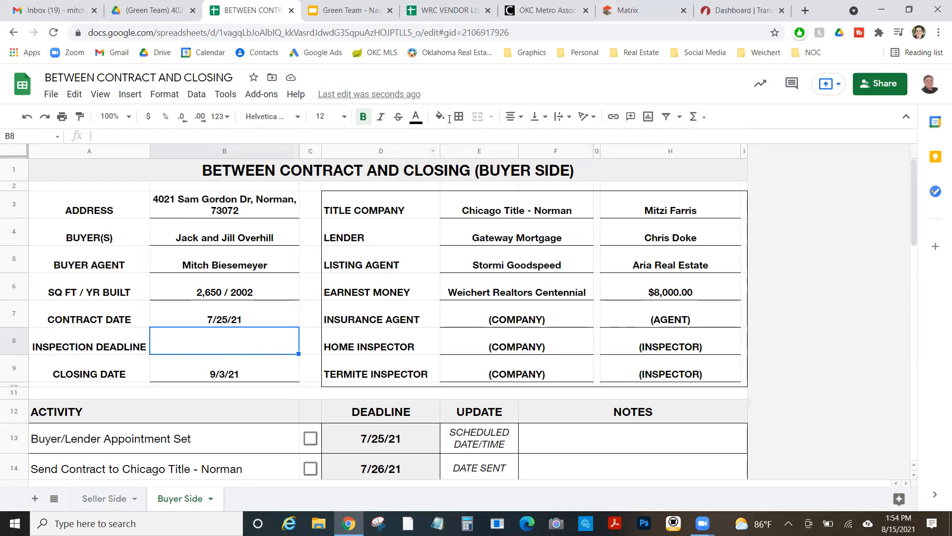
Open the property's transaction dashboard in TransactionDesk
click(736, 6)
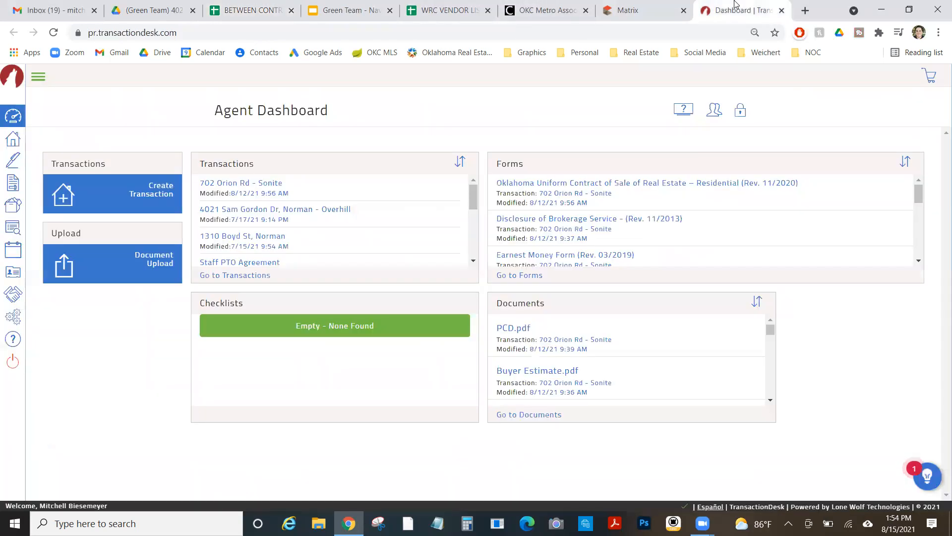
click(300, 209)
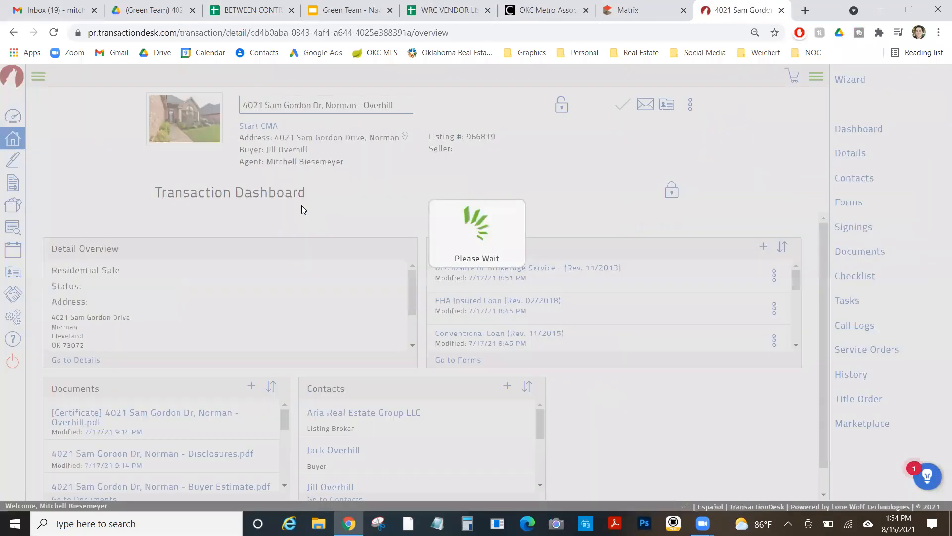
scroll(461, 293, down, 5)
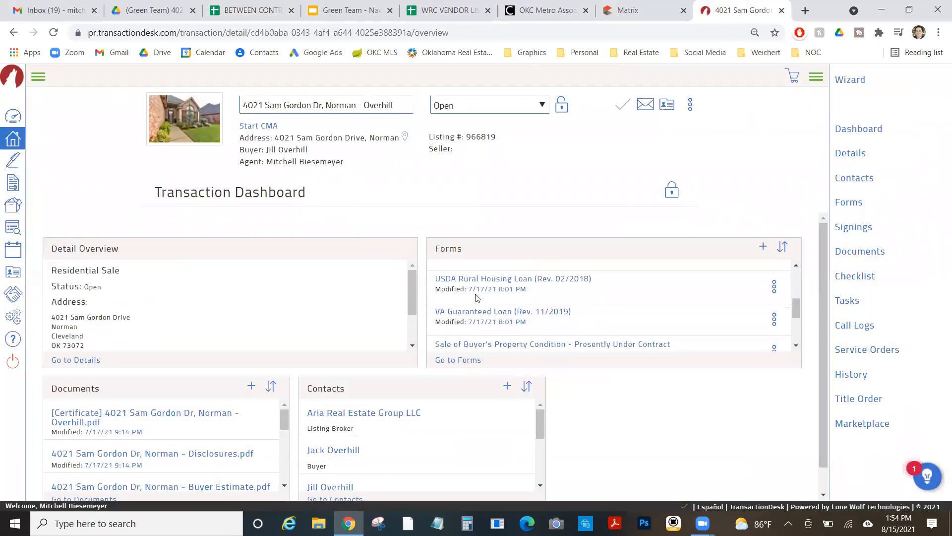
scroll(476, 298, down, 1)
scroll(477, 297, up, 4)
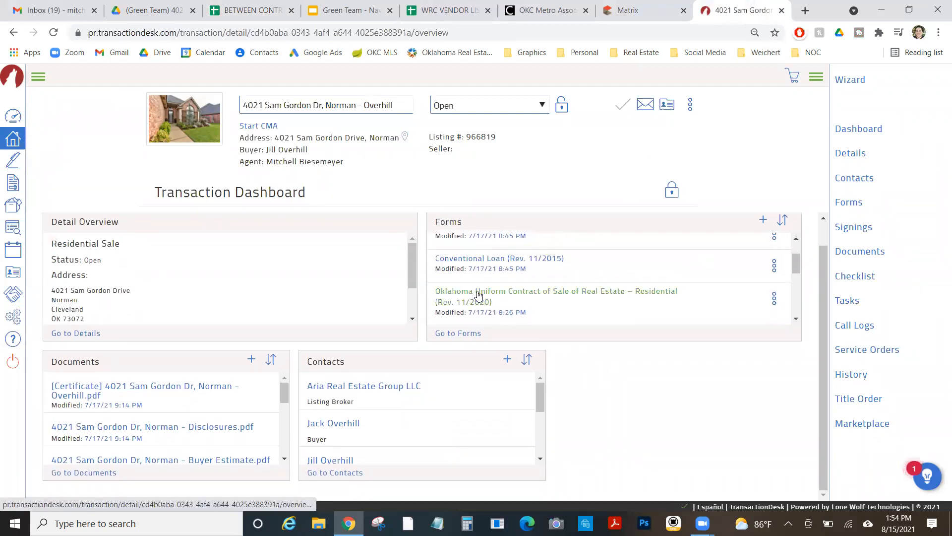
Open the Oklahoma Uniform Contract of Sale and scroll down to paragraphs 5–7
click(477, 291)
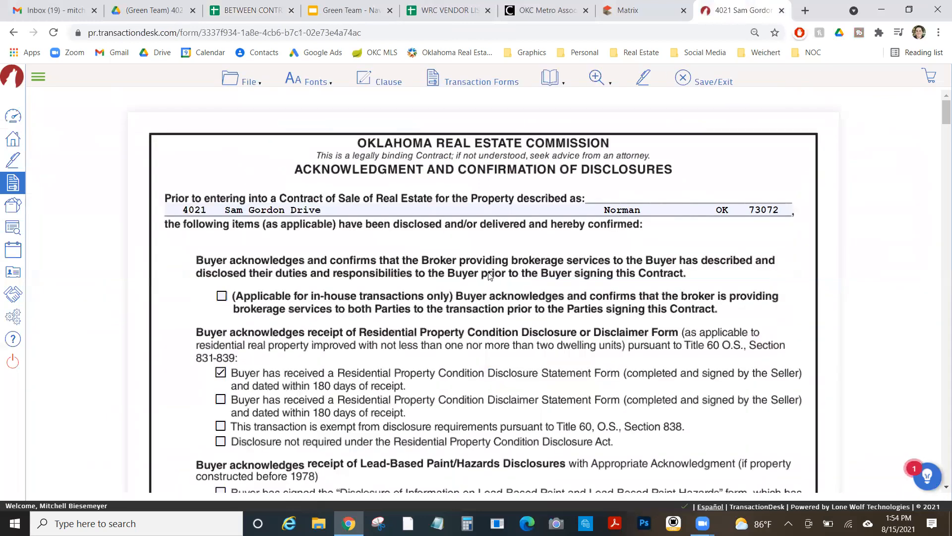
scroll(471, 324, down, 8)
scroll(472, 326, down, 10)
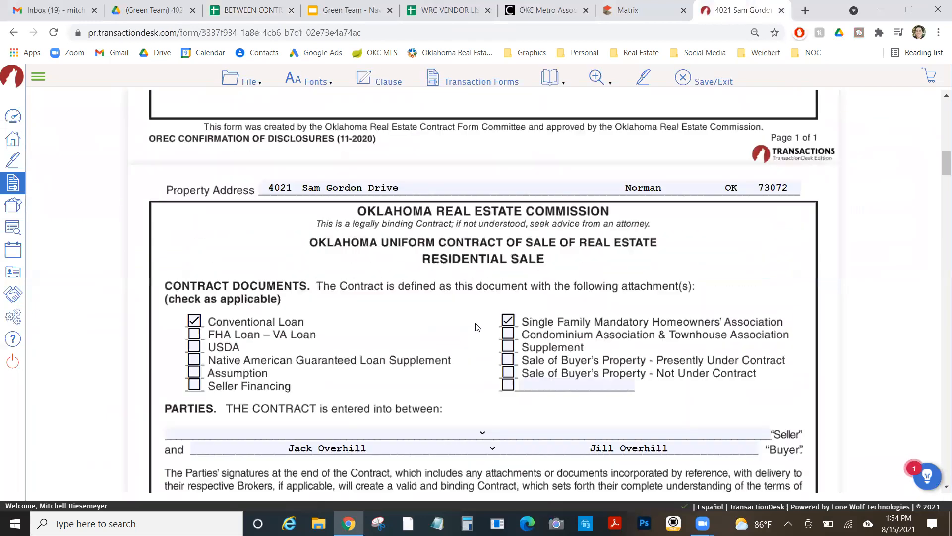
scroll(477, 326, down, 10)
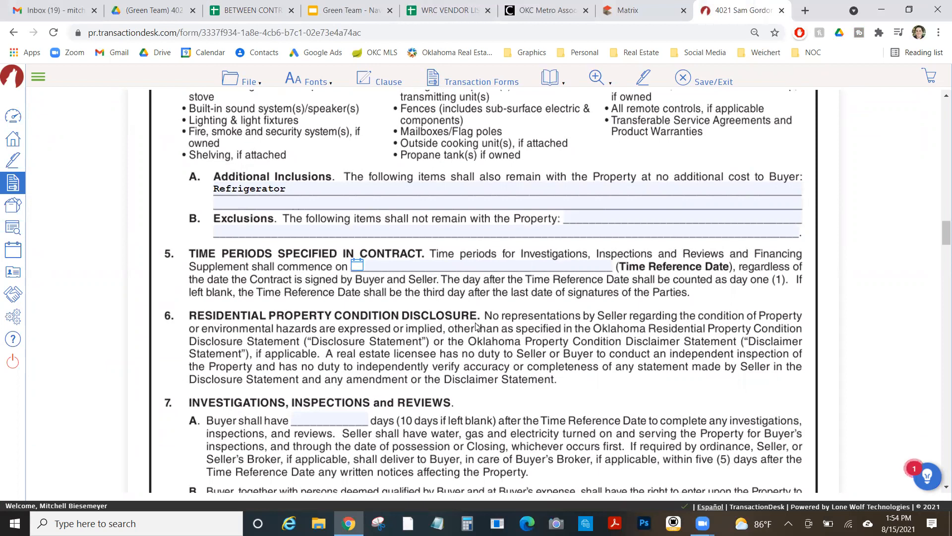
scroll(476, 326, down, 3)
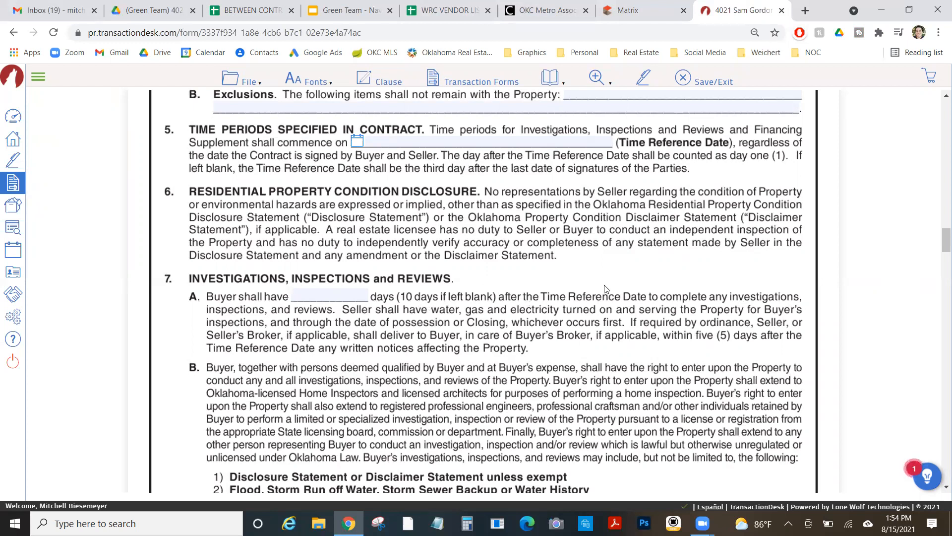
scroll(605, 288, up, 6)
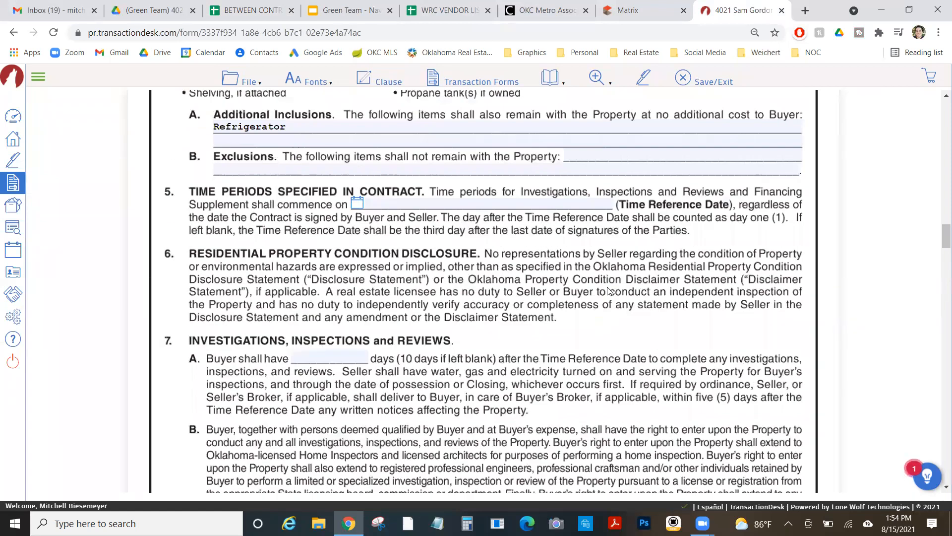
scroll(608, 290, up, 10)
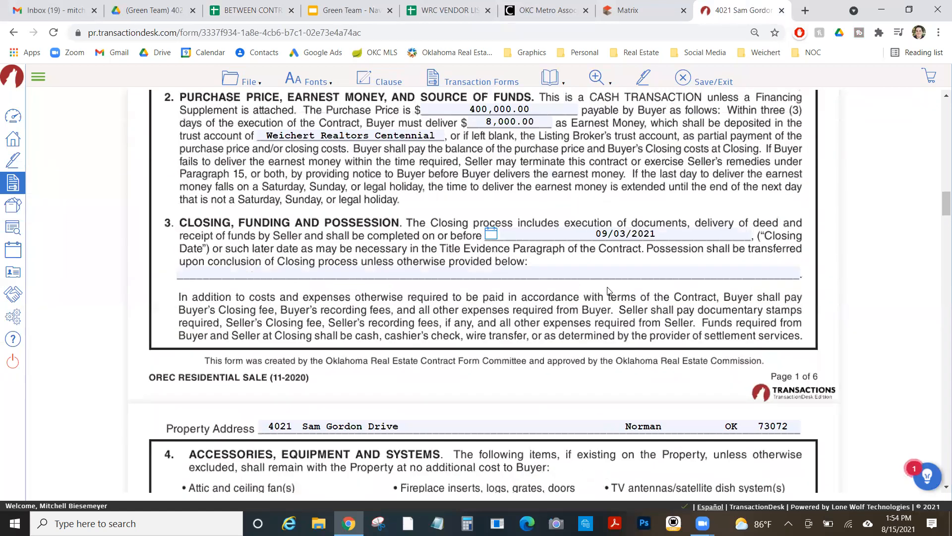
scroll(608, 290, down, 8)
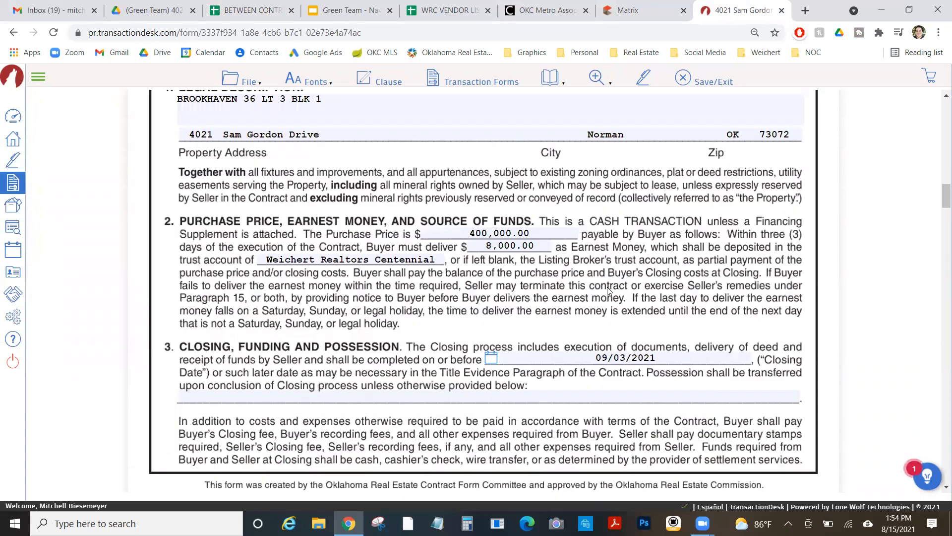
scroll(609, 291, up, 1)
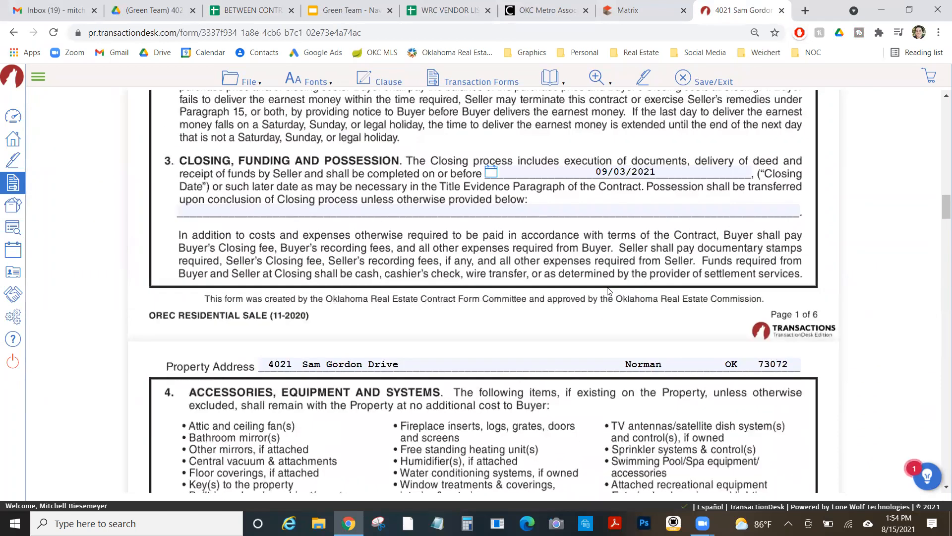
scroll(609, 291, up, 5)
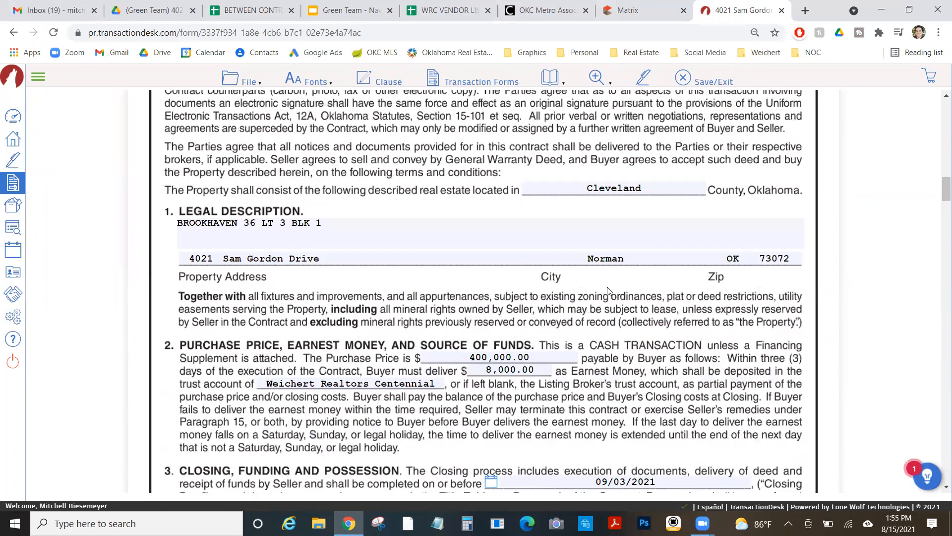
scroll(609, 291, up, 3)
scroll(609, 291, down, 15)
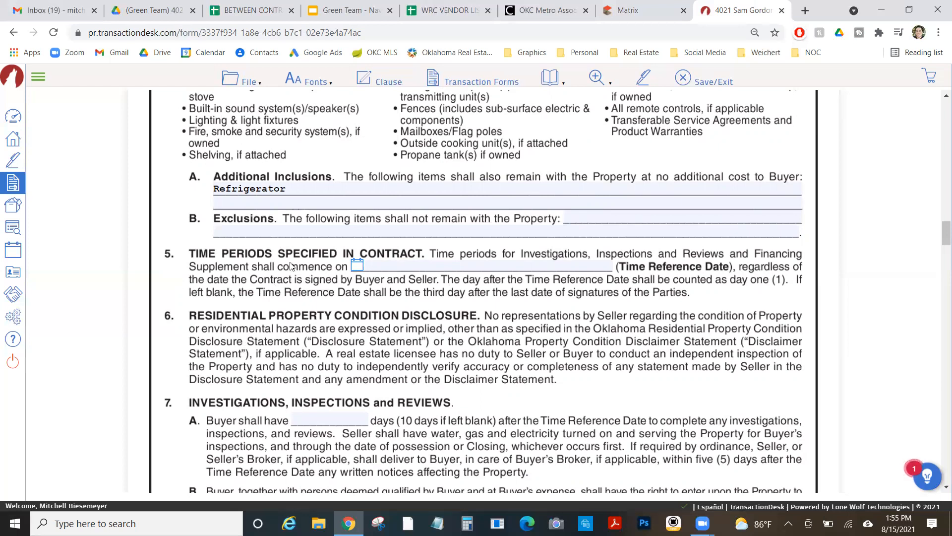
Check the 7/25/21 contract date against the July 2021 desktop calendar
click(237, 11)
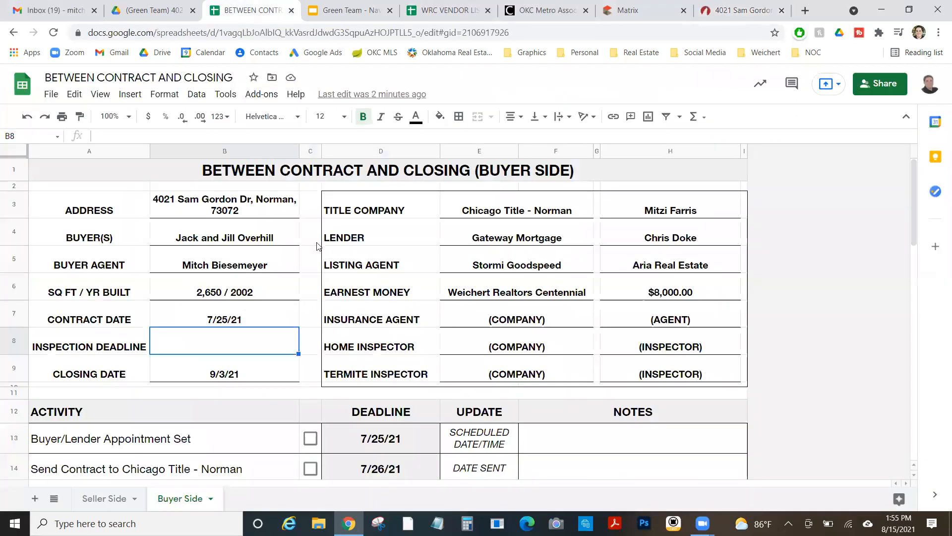
click(244, 317)
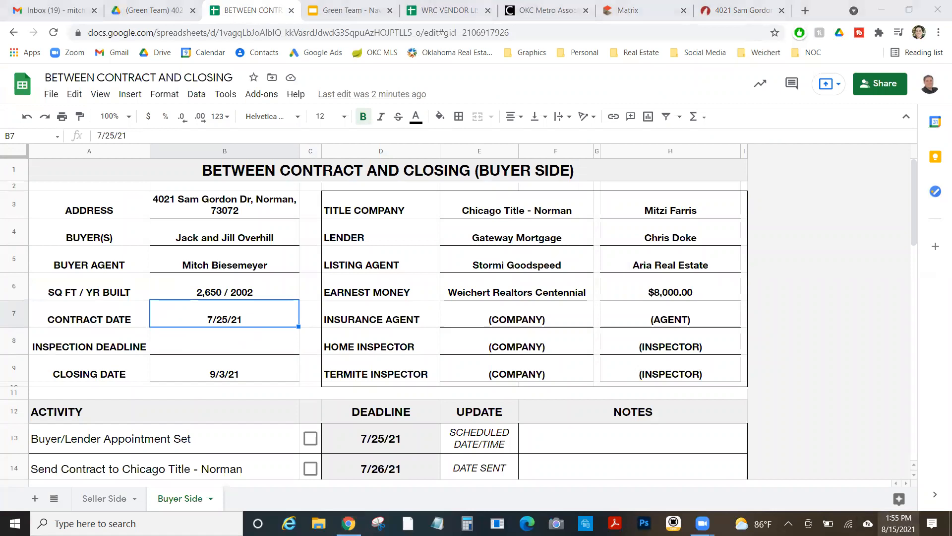
click(899, 523)
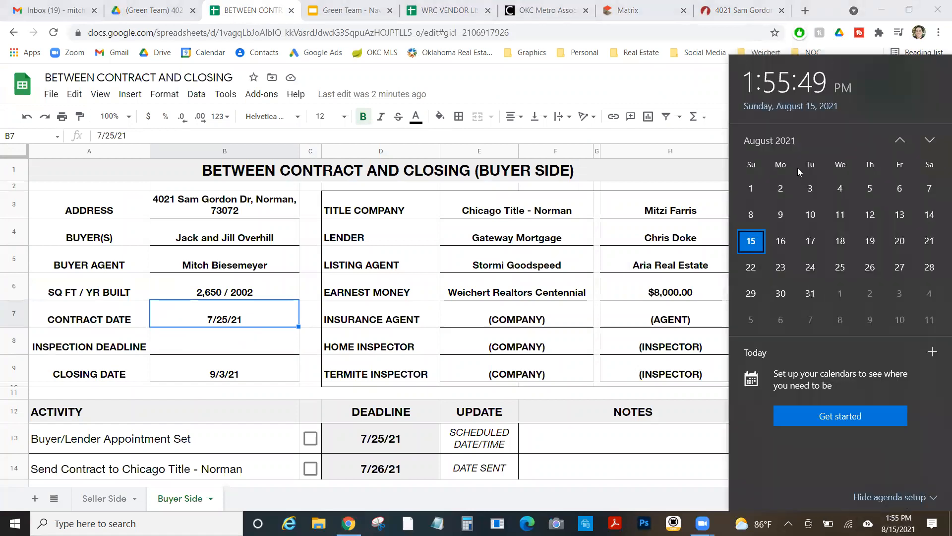
click(904, 140)
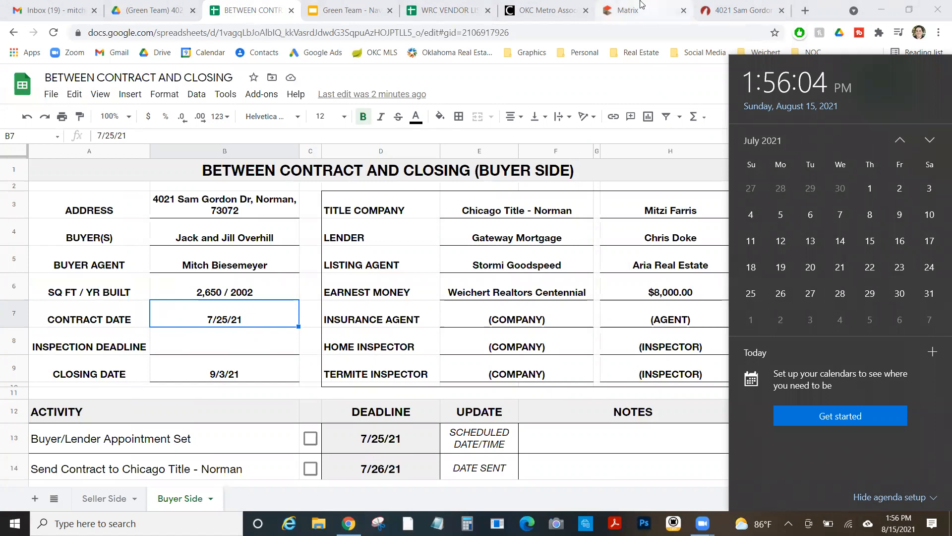
Review the contract form and MLS listing, recount days on July 2021, then return to the sheet
click(741, 10)
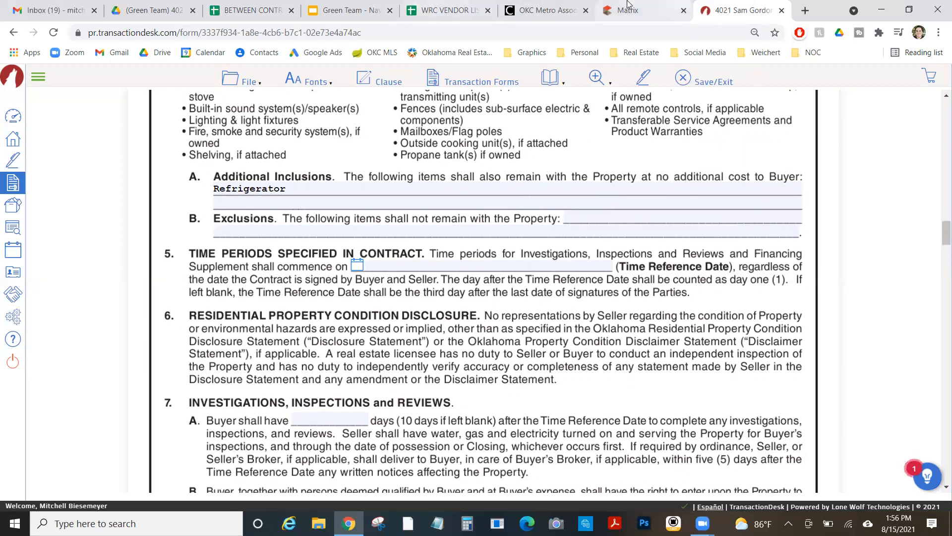
click(624, 7)
click(715, 7)
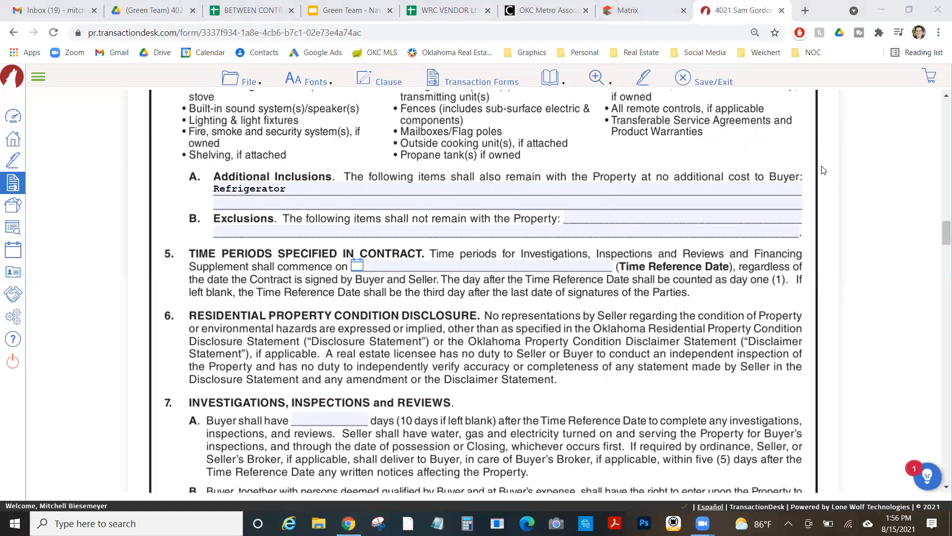
click(899, 523)
click(900, 141)
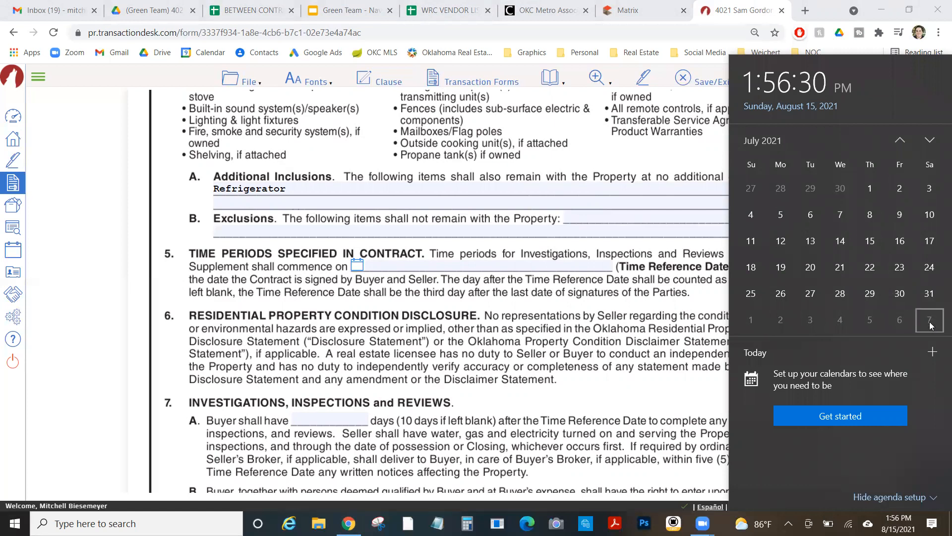
click(248, 10)
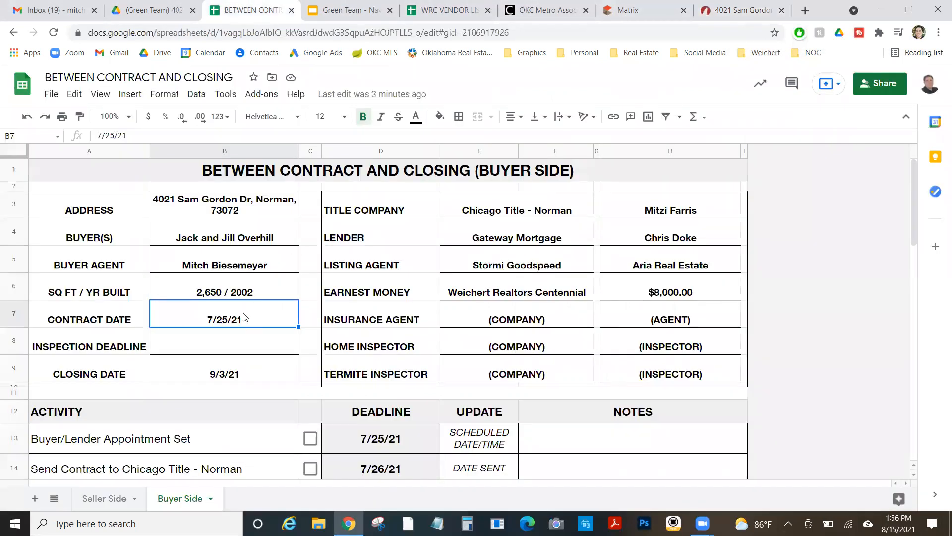
Enter 8/7/21 in B8 and compare it with the 7/25/21 contract date
click(243, 348)
text(8/7/21)
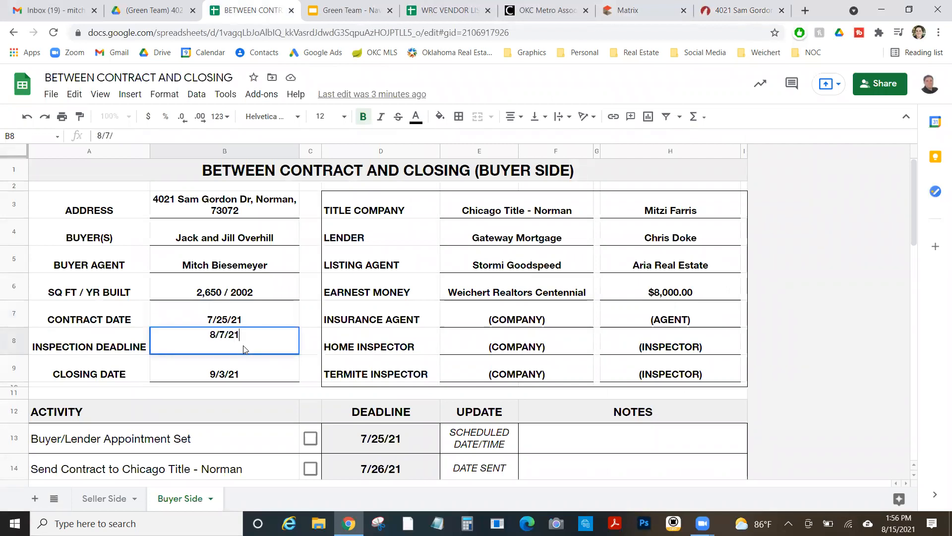
key(Return)
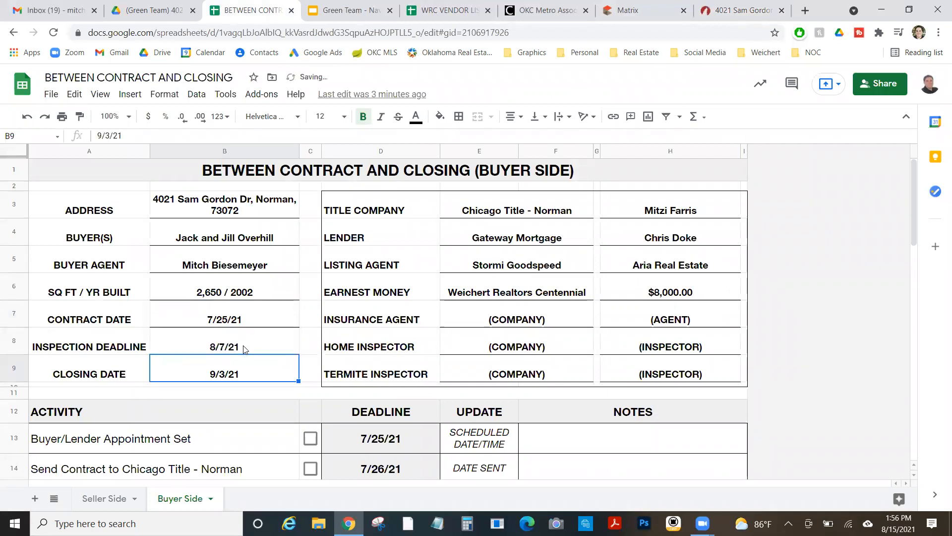
click(277, 318)
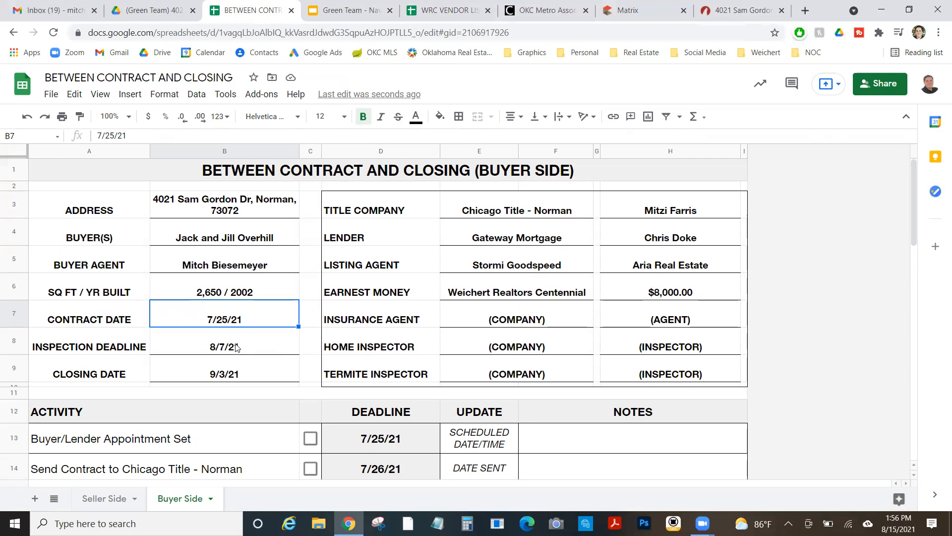
click(257, 344)
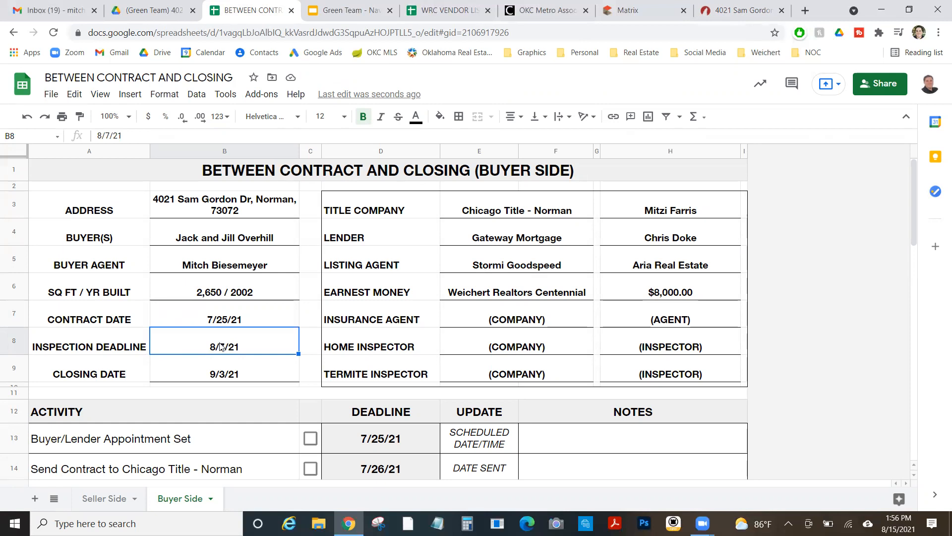
click(697, 6)
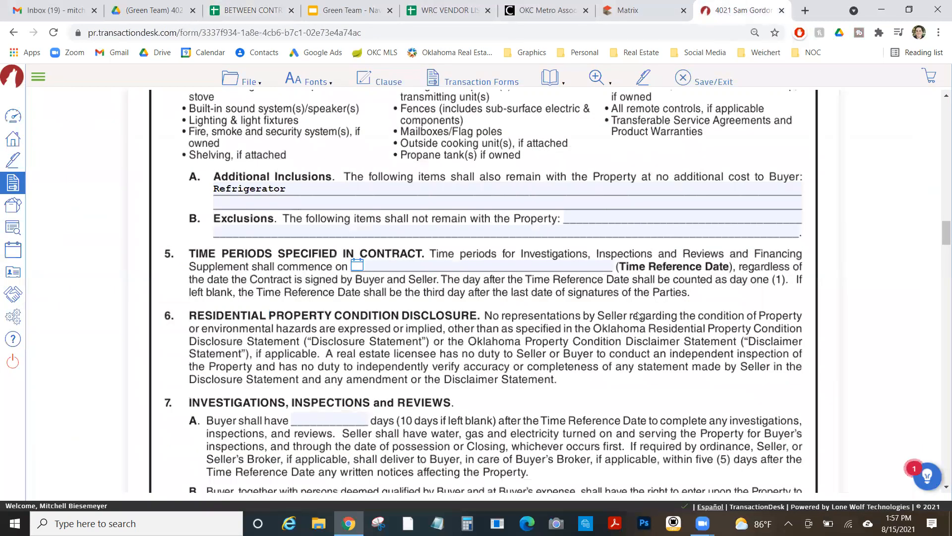
scroll(586, 321, up, 1)
scroll(585, 318, down, 3)
scroll(586, 316, up, 1)
scroll(586, 316, down, 7)
scroll(586, 317, up, 7)
scroll(585, 317, up, 10)
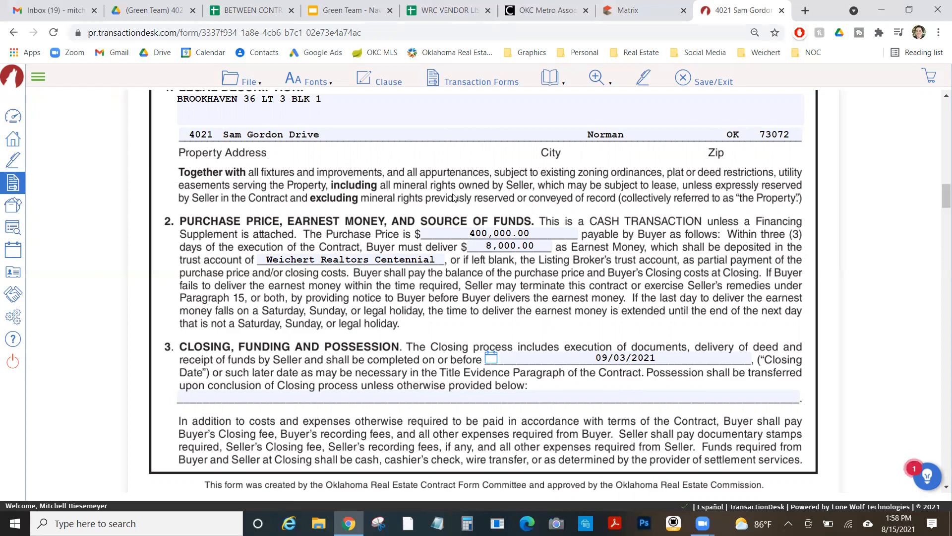
click(629, 4)
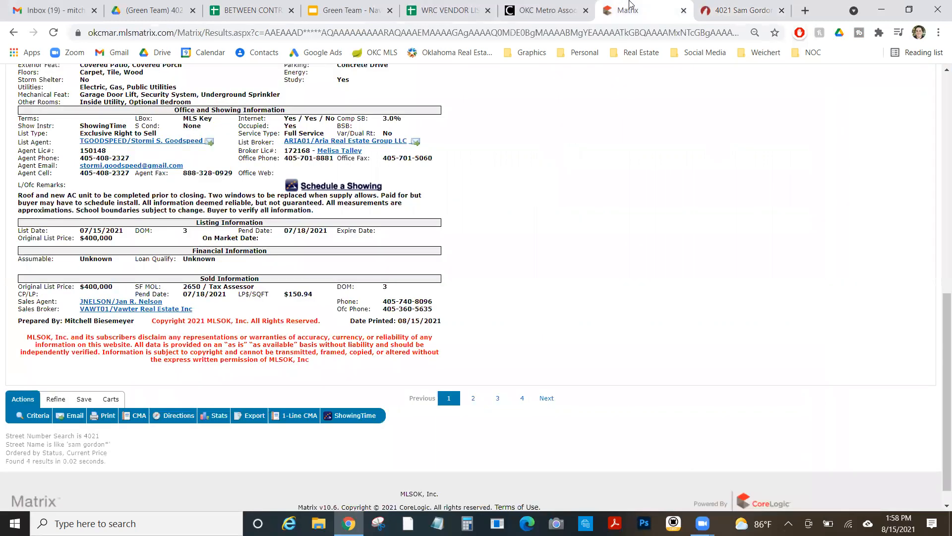
click(709, 7)
click(14, 32)
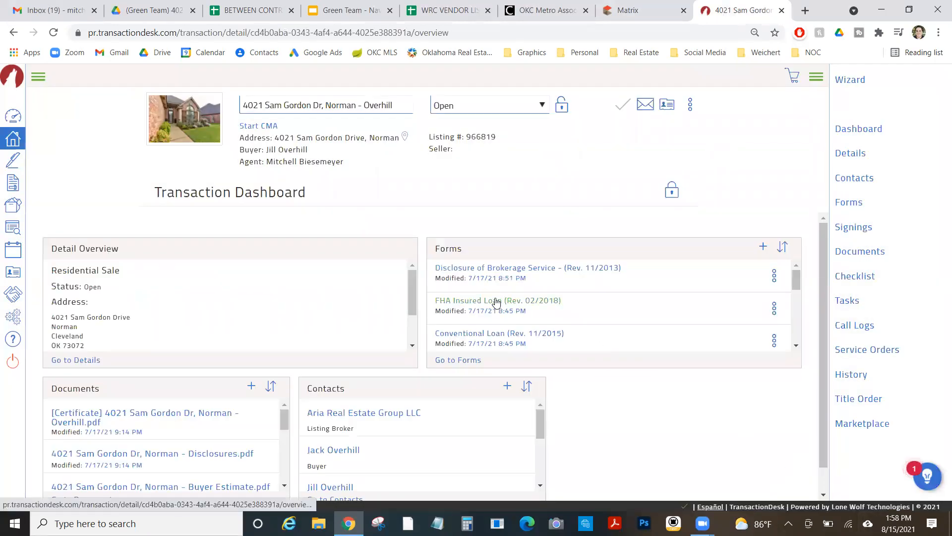
click(497, 332)
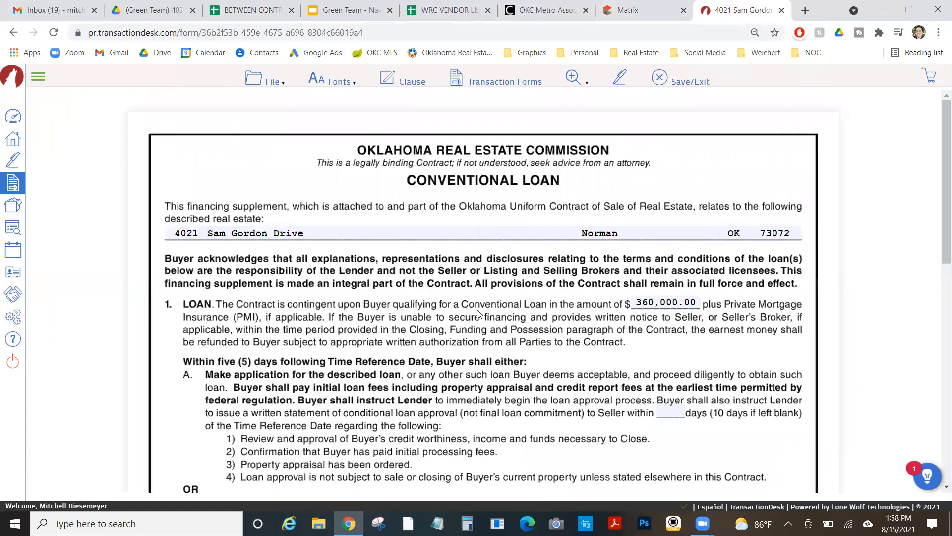
scroll(477, 312, down, 1)
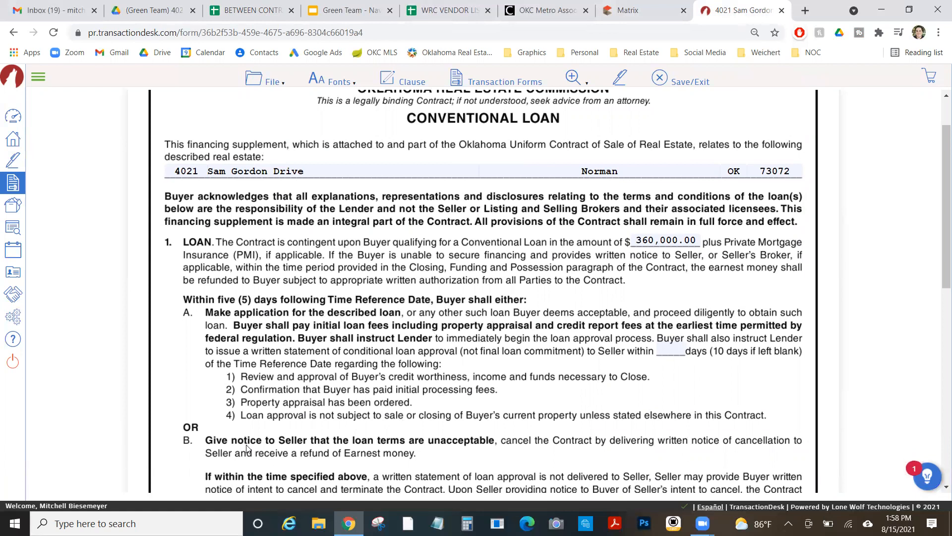
scroll(337, 431, down, 2)
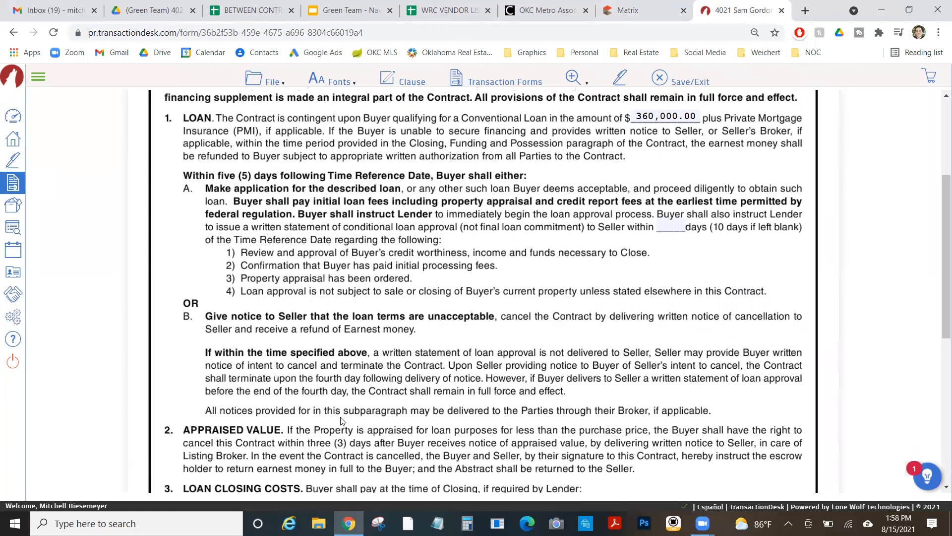
scroll(341, 420, up, 3)
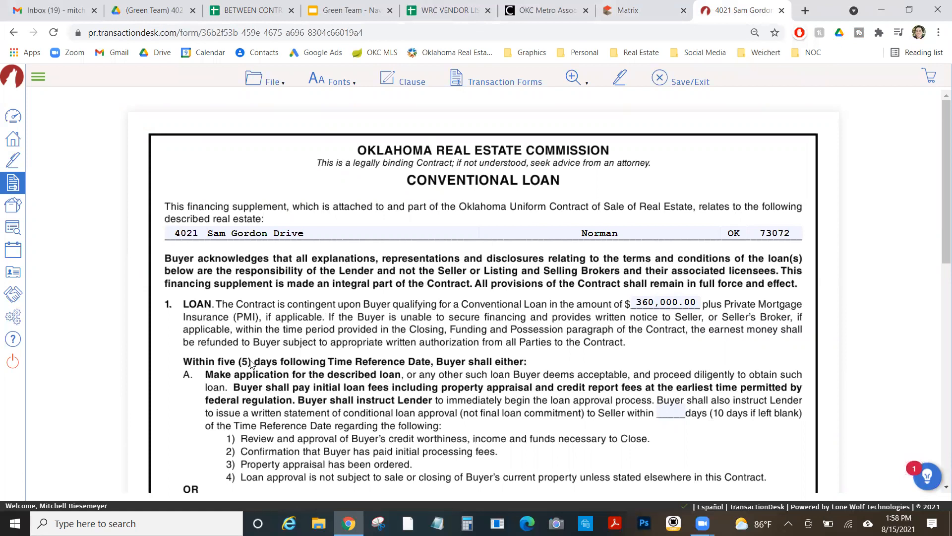
click(898, 523)
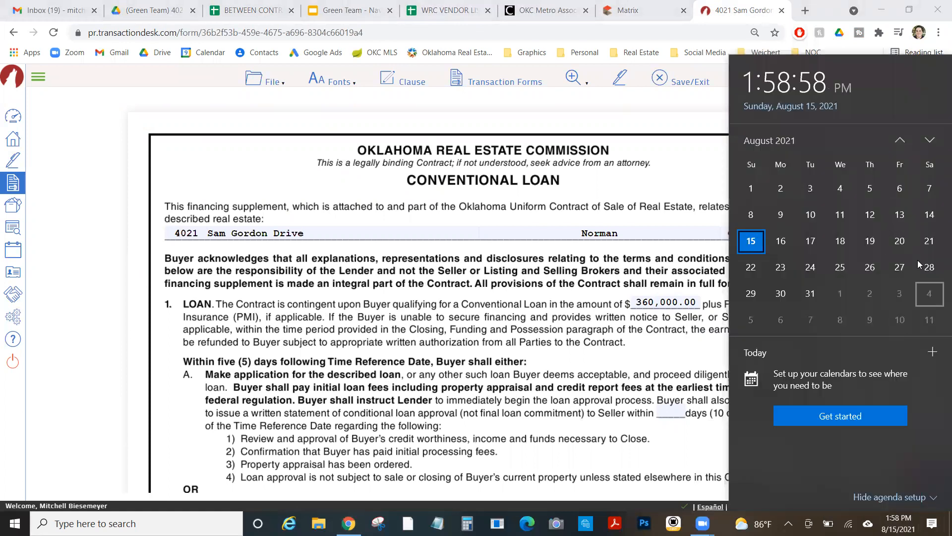
click(901, 140)
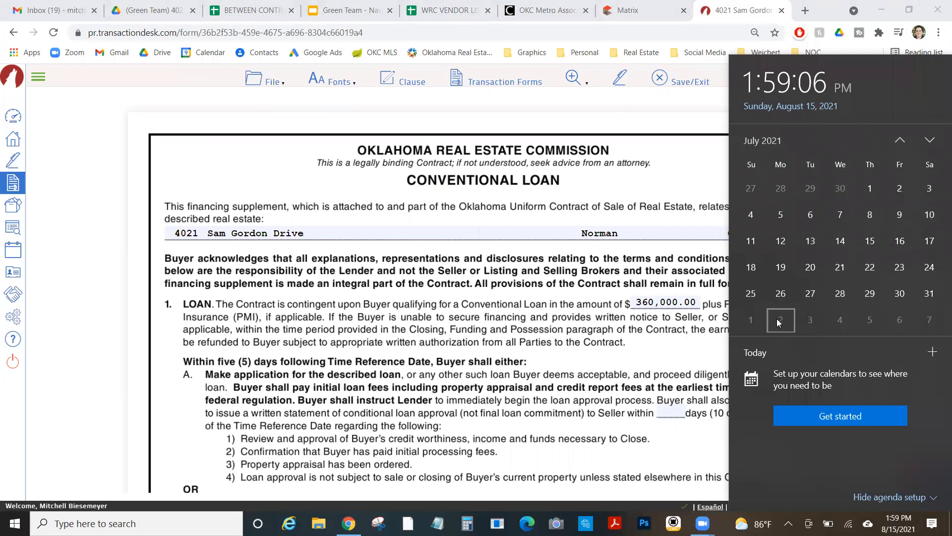
click(380, 305)
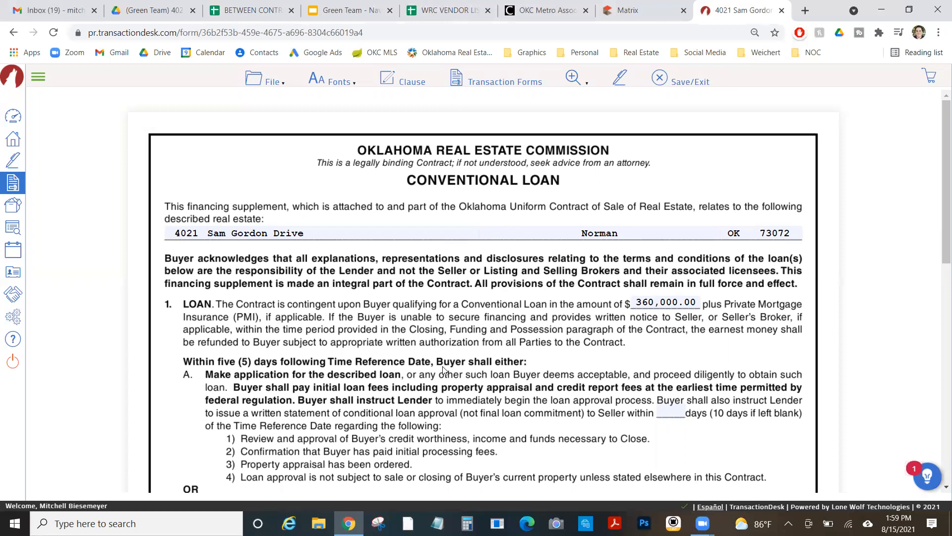
scroll(442, 369, down, 2)
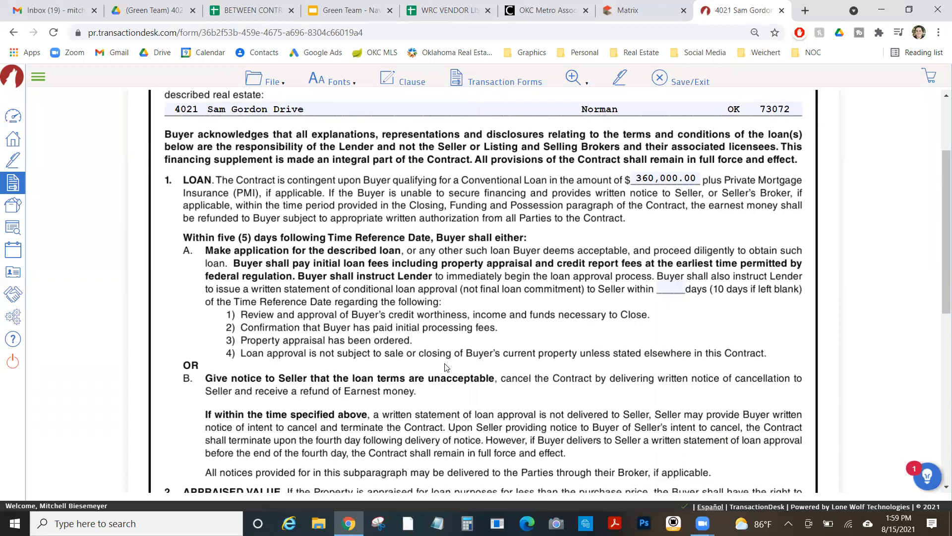
scroll(444, 368, up, 3)
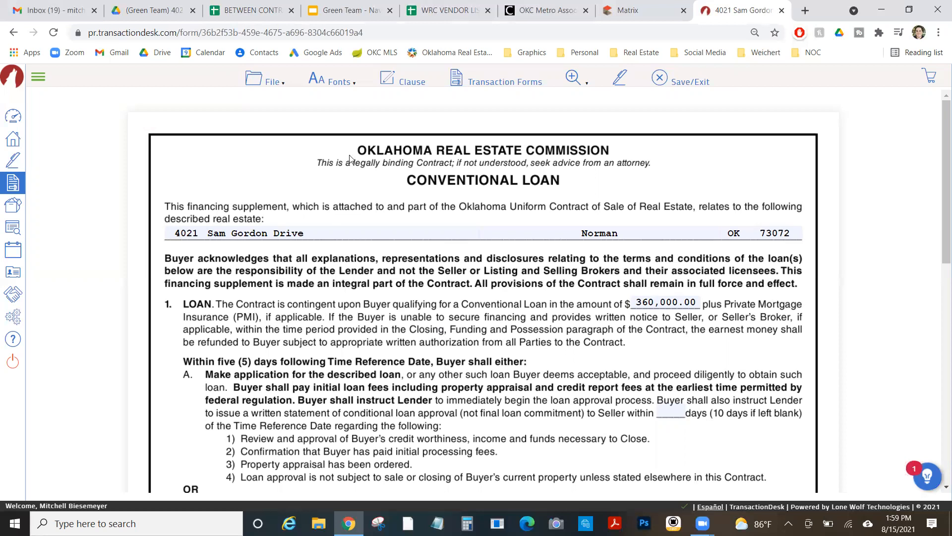
click(335, 81)
Search Google Drive for 'vendor' to find the WRC VENDOR LIST spreadsheet and Vendor folders
mouse_move(337, 109)
click(141, 12)
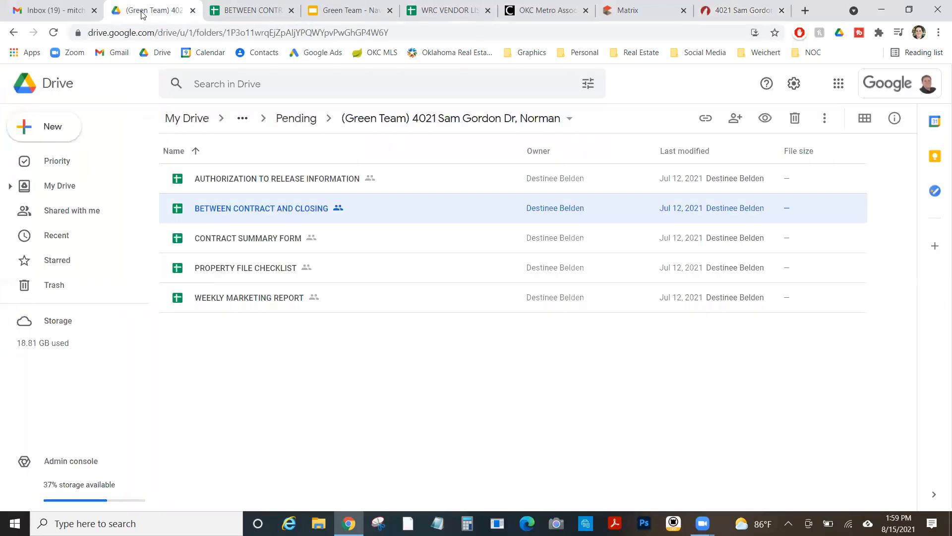
click(321, 84)
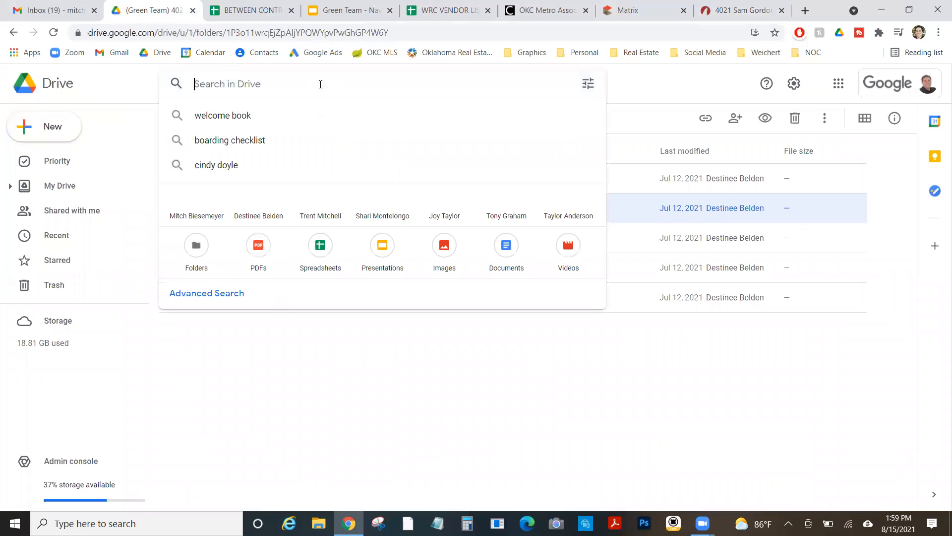
text(vendor)
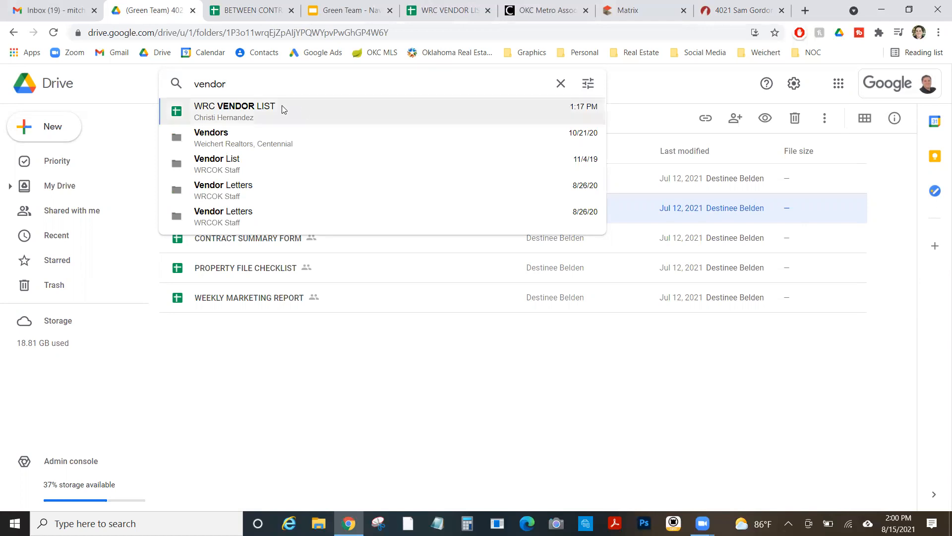
In the WRC VENDOR LIST, find the Pest Arrest entry under Termite/Exterminators and check its phone cell
click(442, 4)
scroll(147, 307, down, 3)
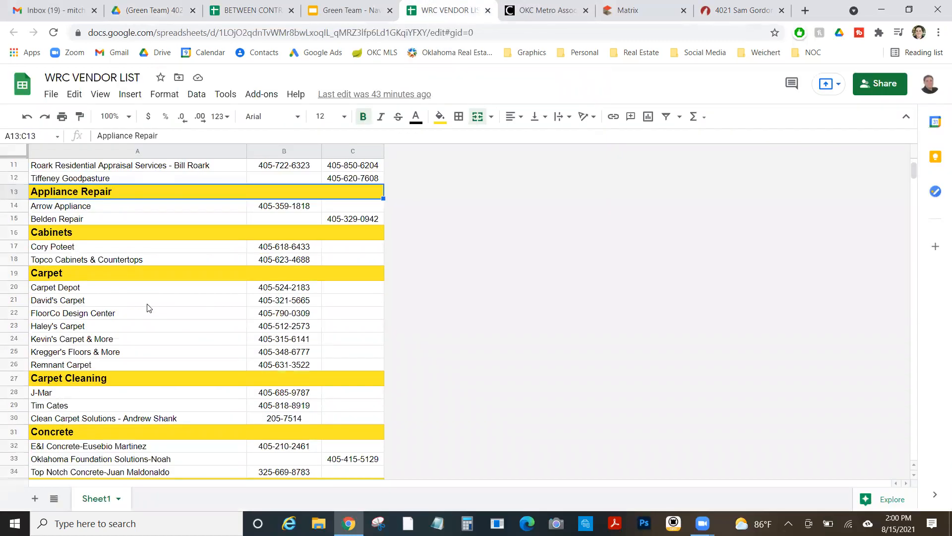
scroll(148, 307, down, 12)
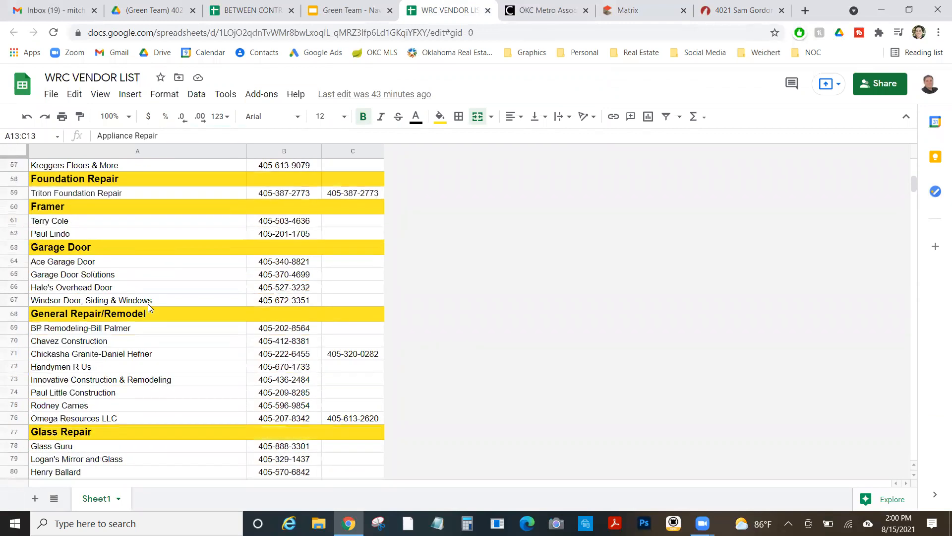
scroll(148, 306, down, 4)
scroll(150, 305, down, 3)
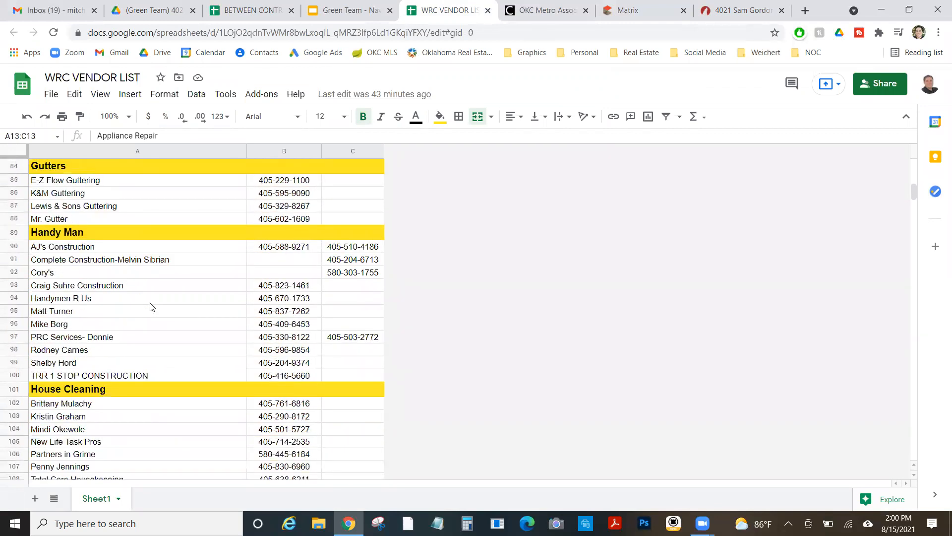
scroll(151, 307, down, 3)
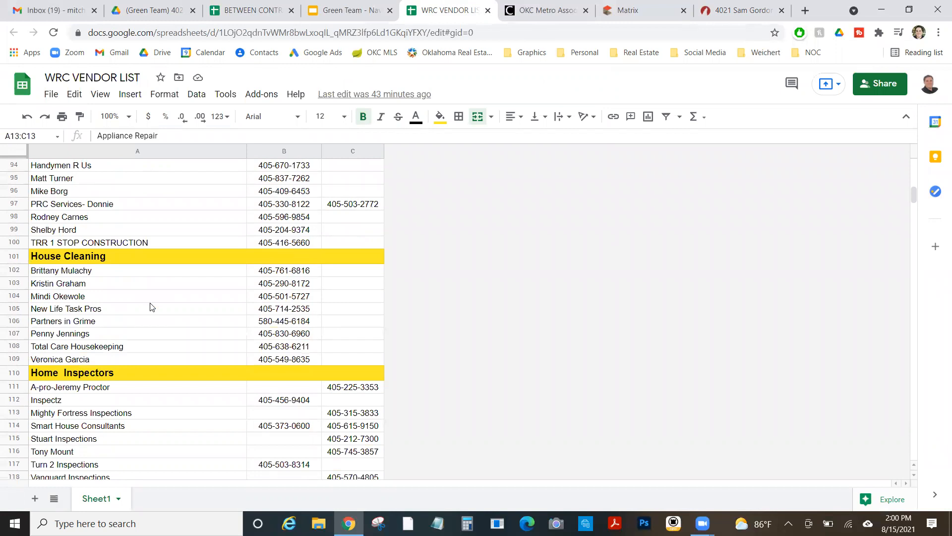
scroll(151, 306, down, 2)
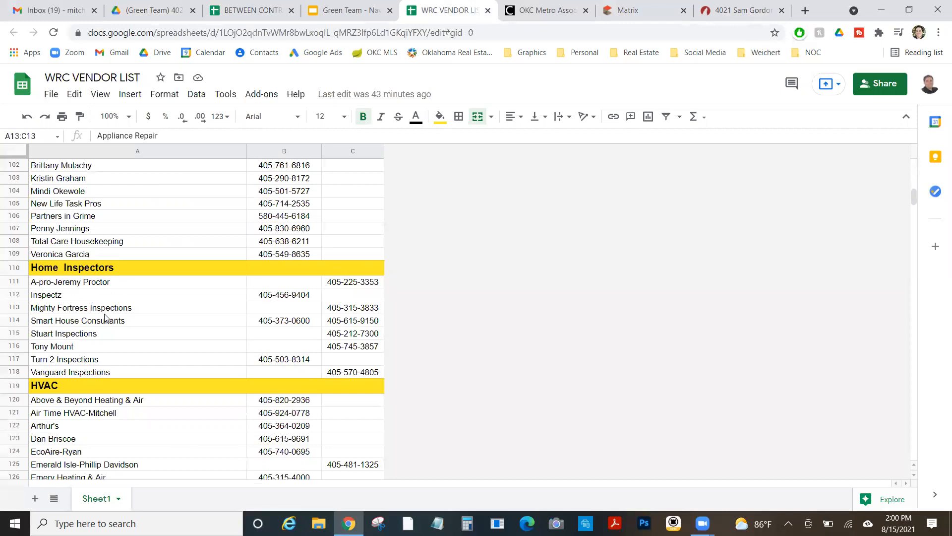
scroll(148, 312, down, 20)
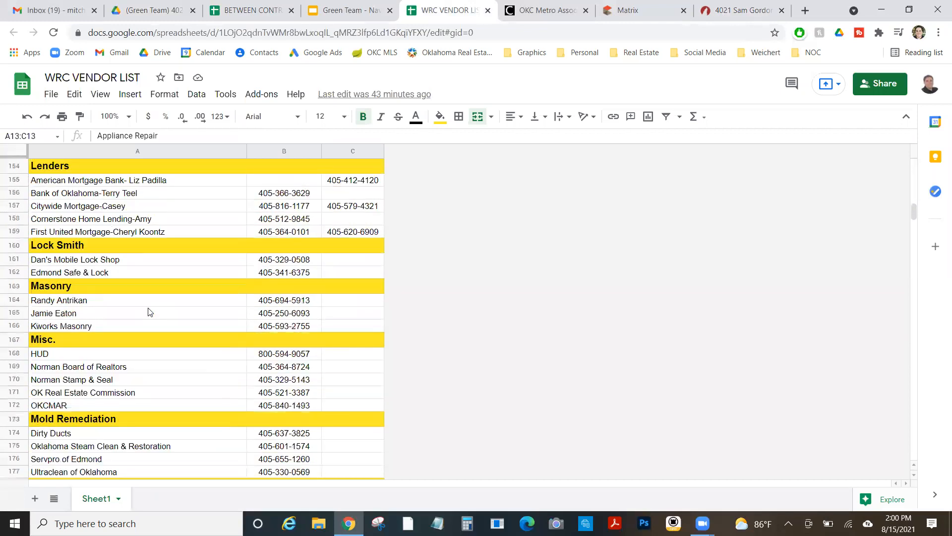
scroll(149, 312, down, 3)
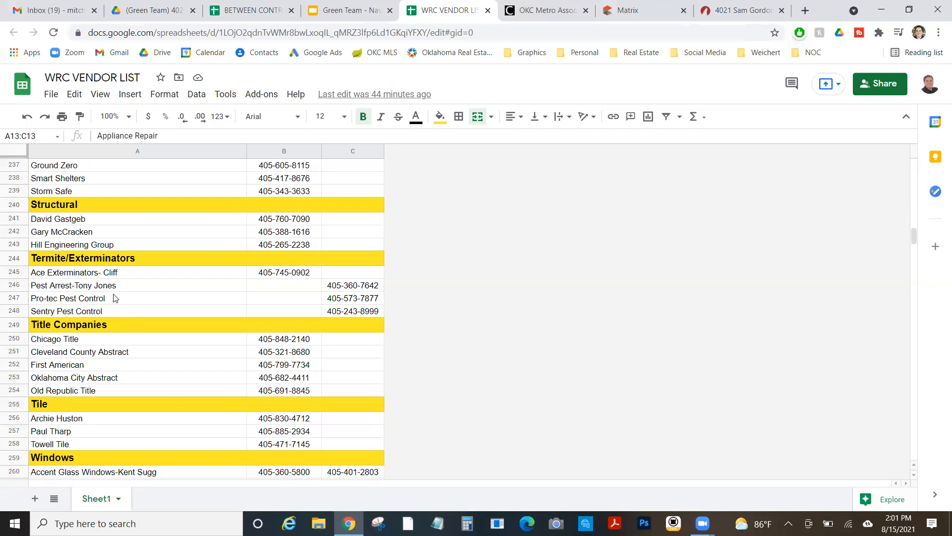
click(101, 290)
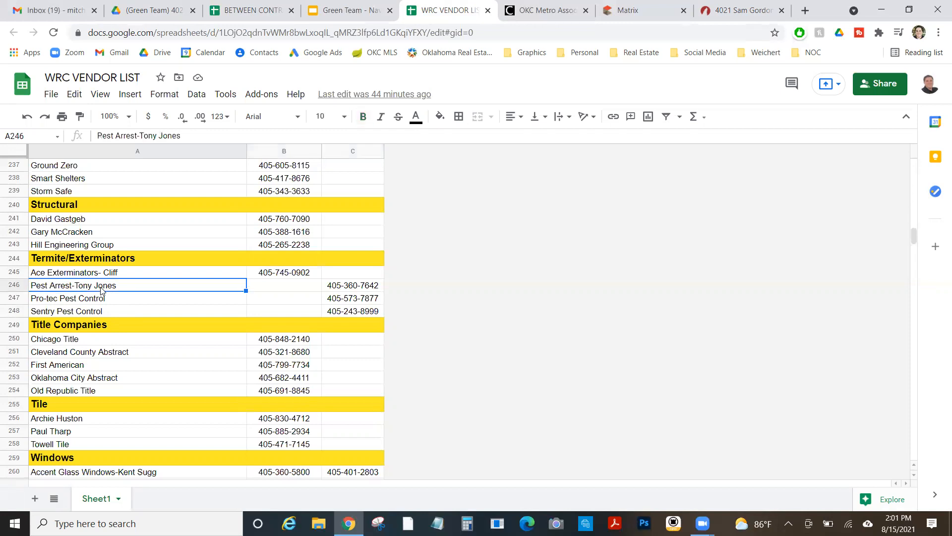
click(295, 291)
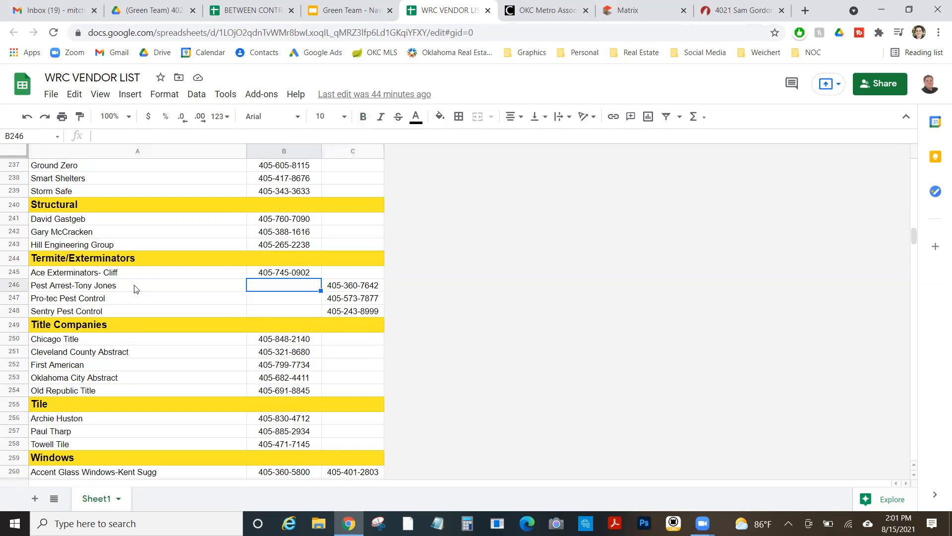
Request a showing for the property from its Matrix 360 Property View listing
click(608, 6)
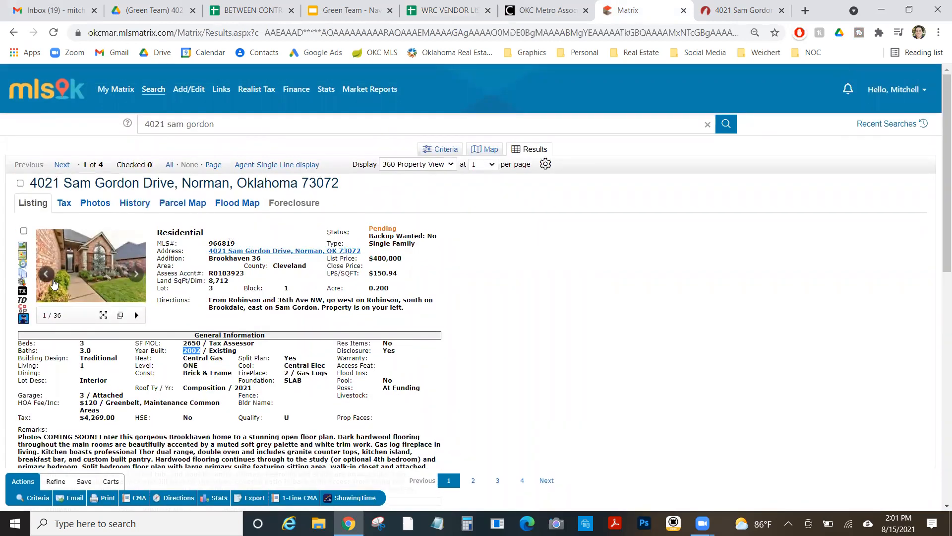
scroll(55, 285, down, 10)
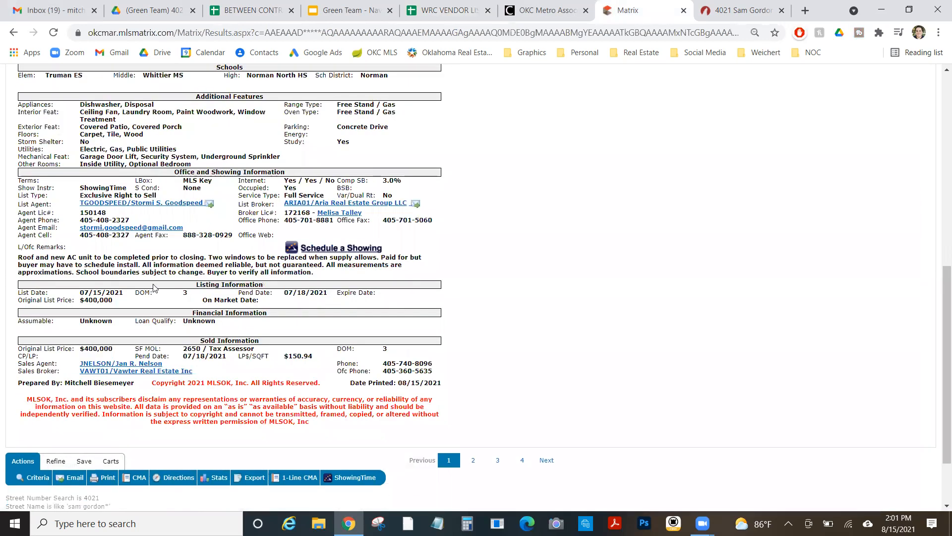
click(343, 248)
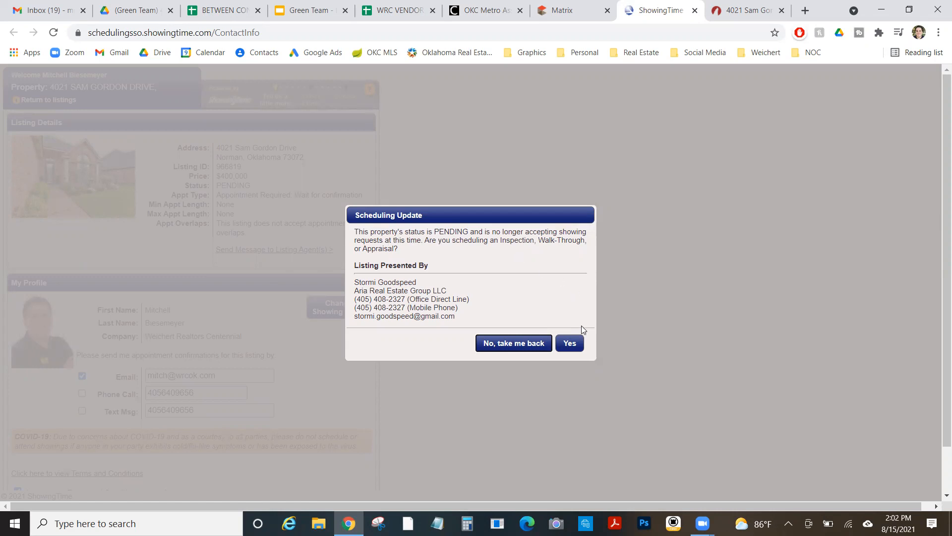
Confirm the pending property's appointment is an inspection or walk-through and review its listing details
click(575, 341)
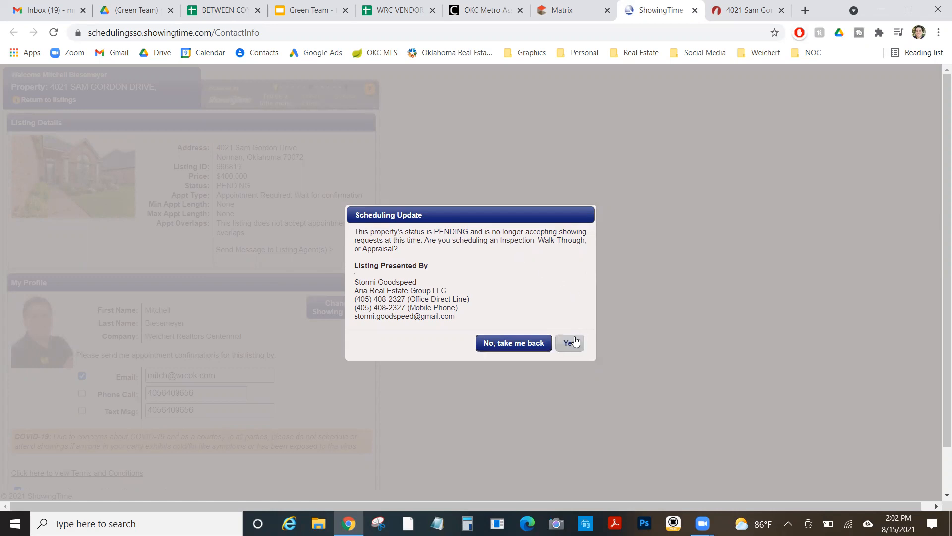
scroll(308, 279, down, 1)
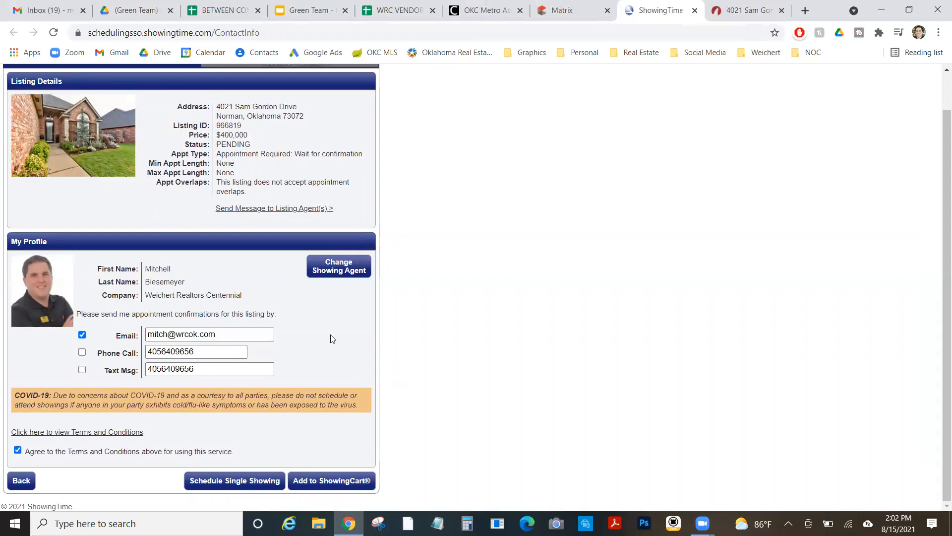
scroll(331, 337, up, 1)
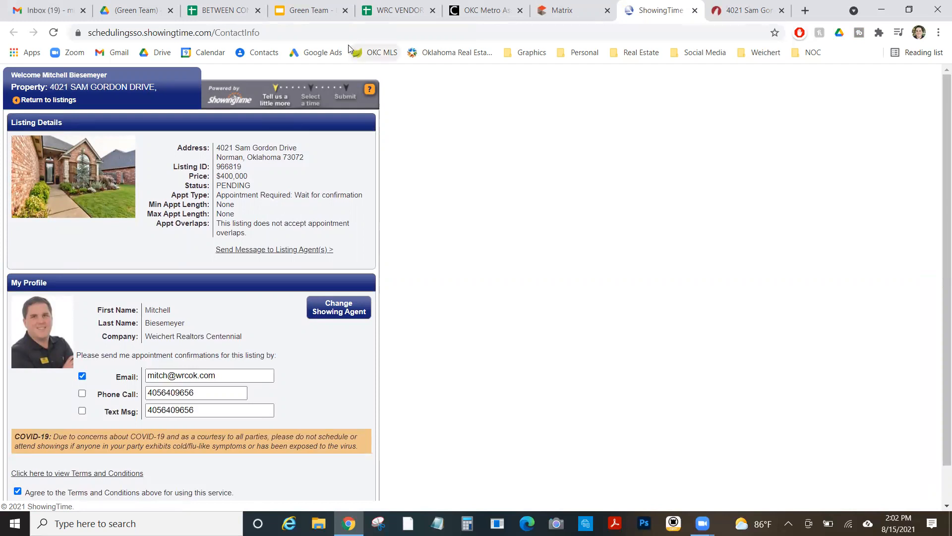
Confirm the $8,000.00 earnest money is held by Weichert Realtors Centennial, then return to the TransactionDesk transaction
click(219, 5)
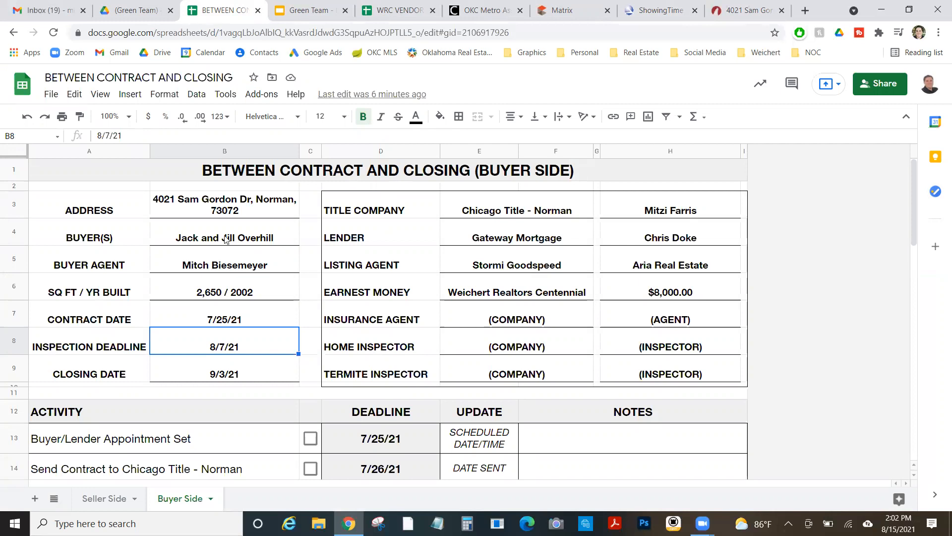
click(542, 292)
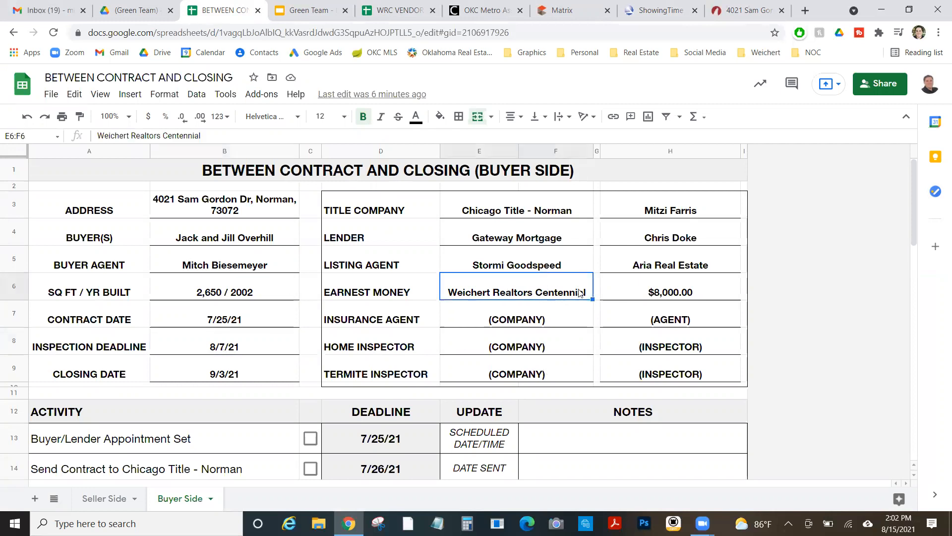
click(674, 295)
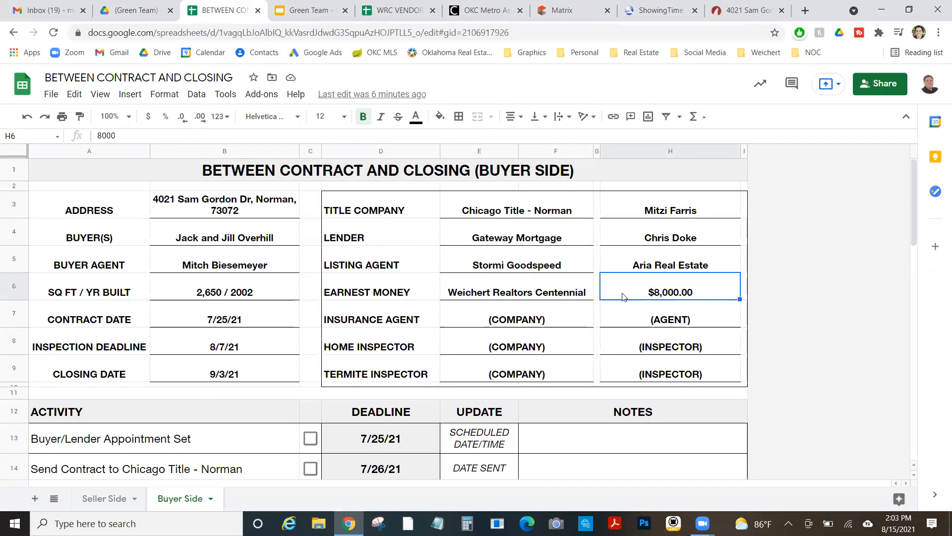
click(519, 294)
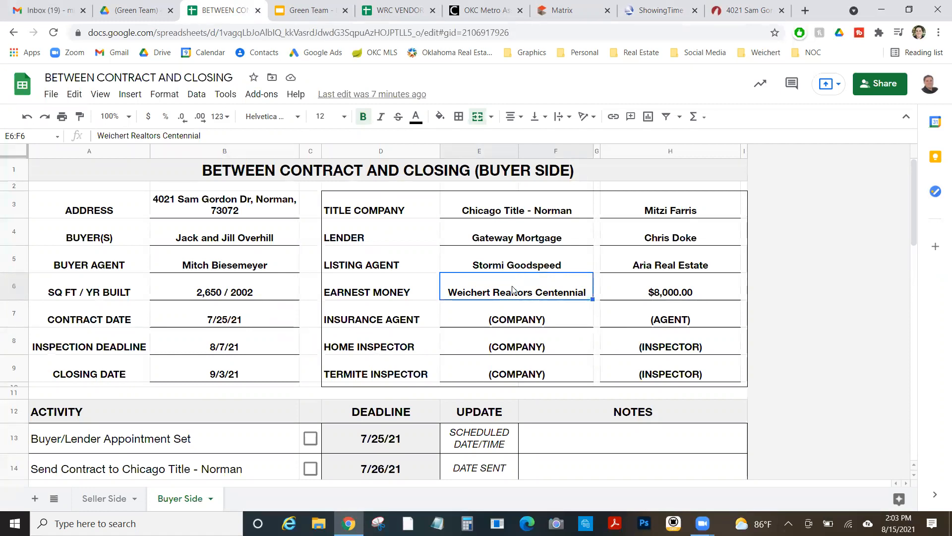
click(731, 4)
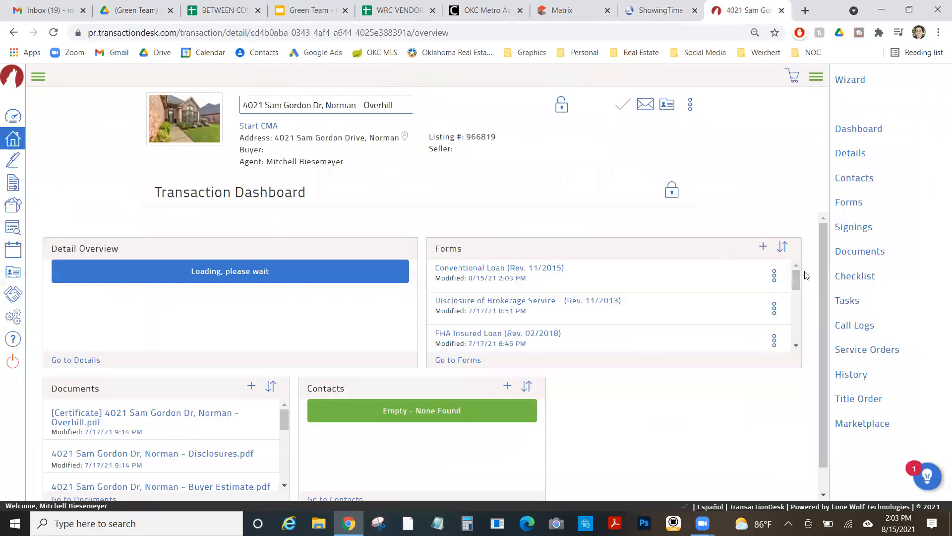
Find 'earnest mon' in the form library, add the Earnest Money Form (Rev. 03/2019), and open it
click(763, 247)
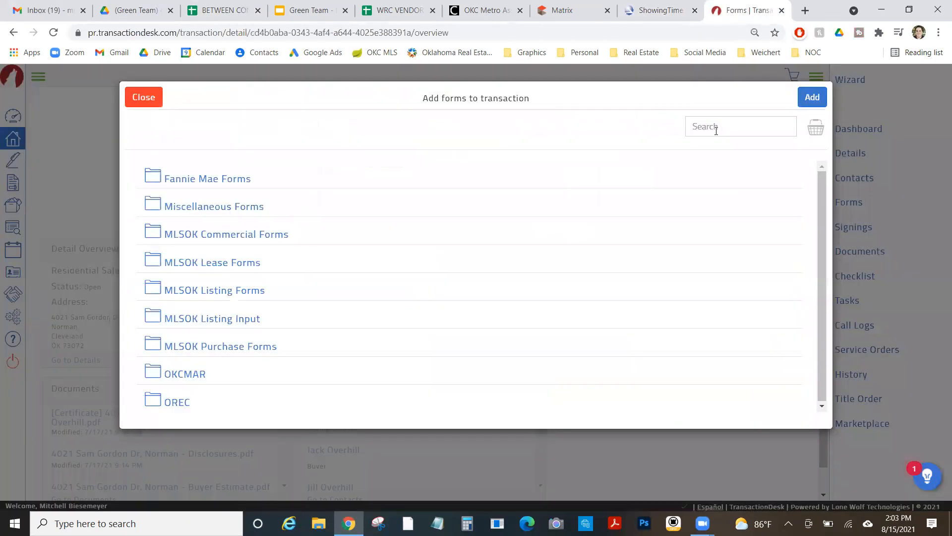
click(715, 128)
text(e)
key(BackSpace)
text(earnest mon)
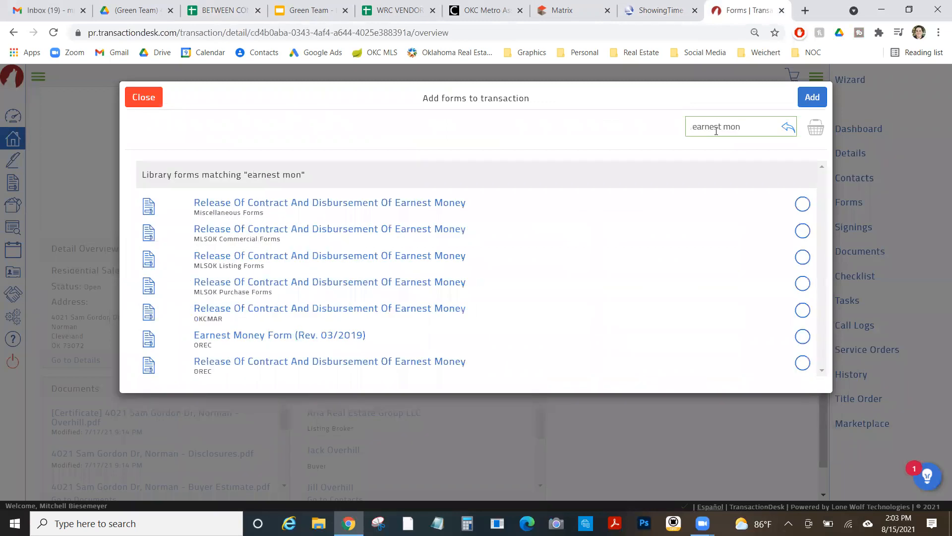
click(803, 337)
click(812, 97)
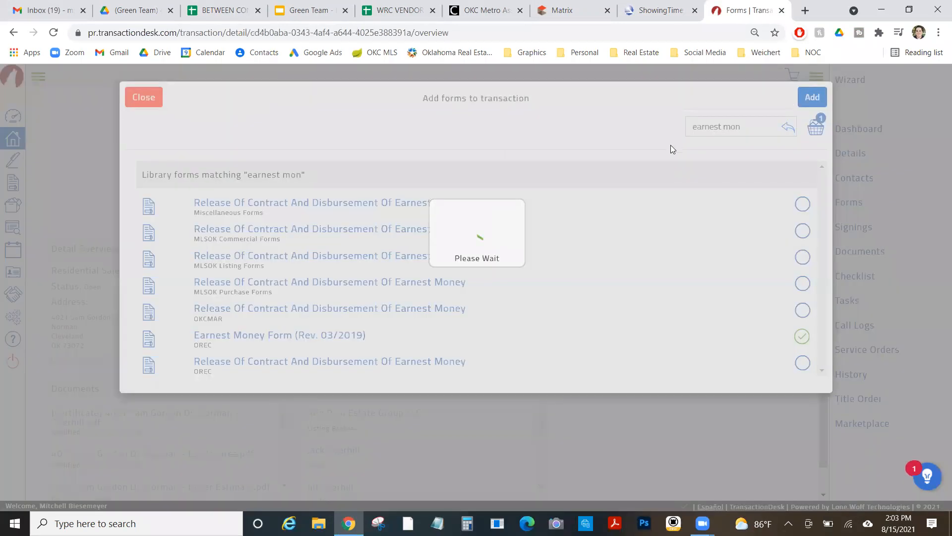
click(504, 271)
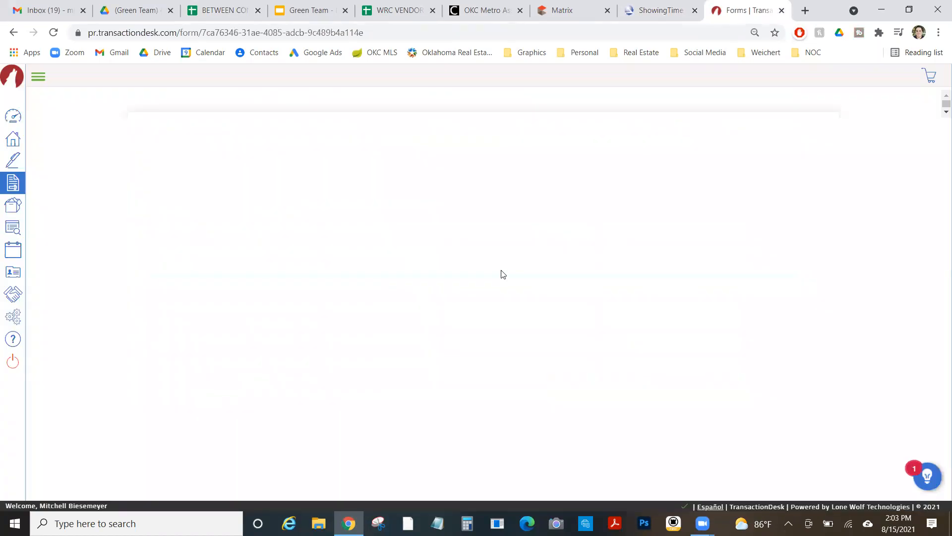
Enter an 8000 earnest money deposit paid by check, delivered to Weichert Realtors Centennial
scroll(495, 267, down, 1)
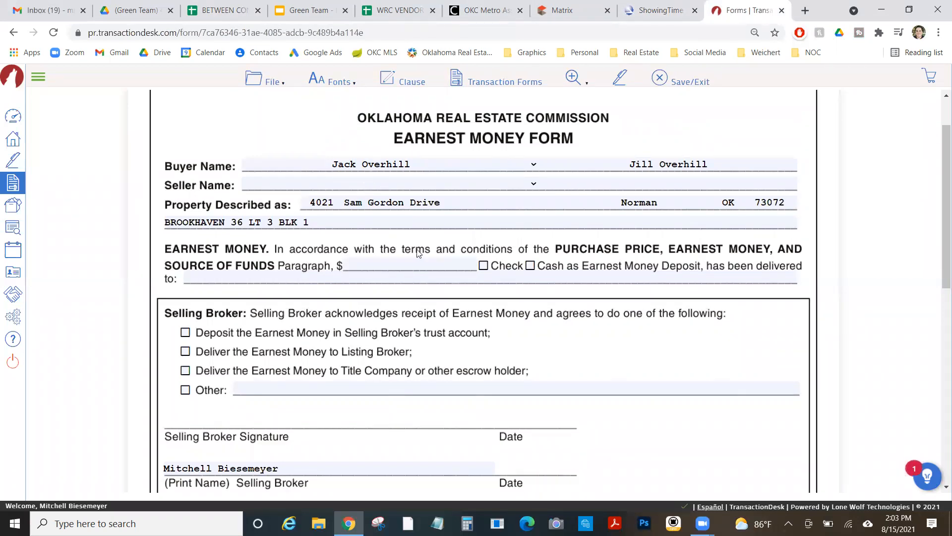
click(423, 261)
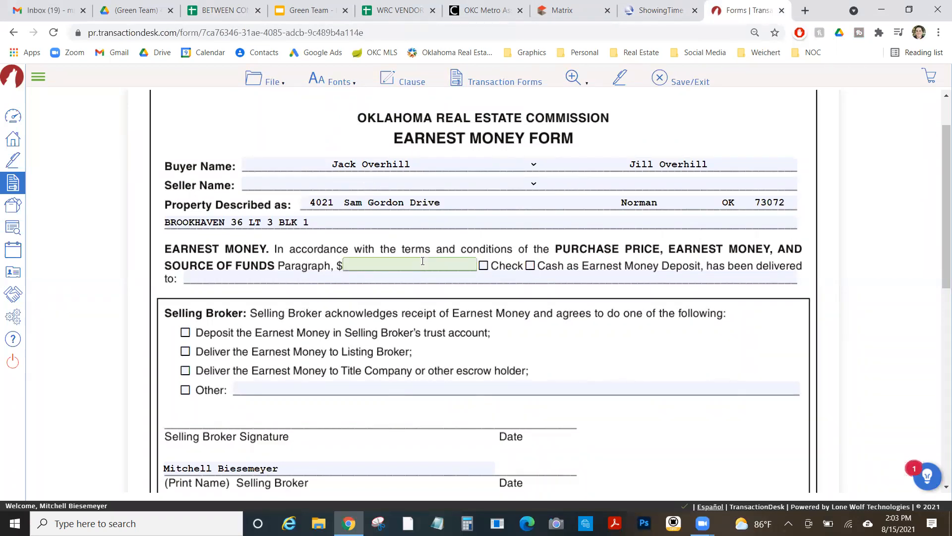
text(8000)
click(484, 265)
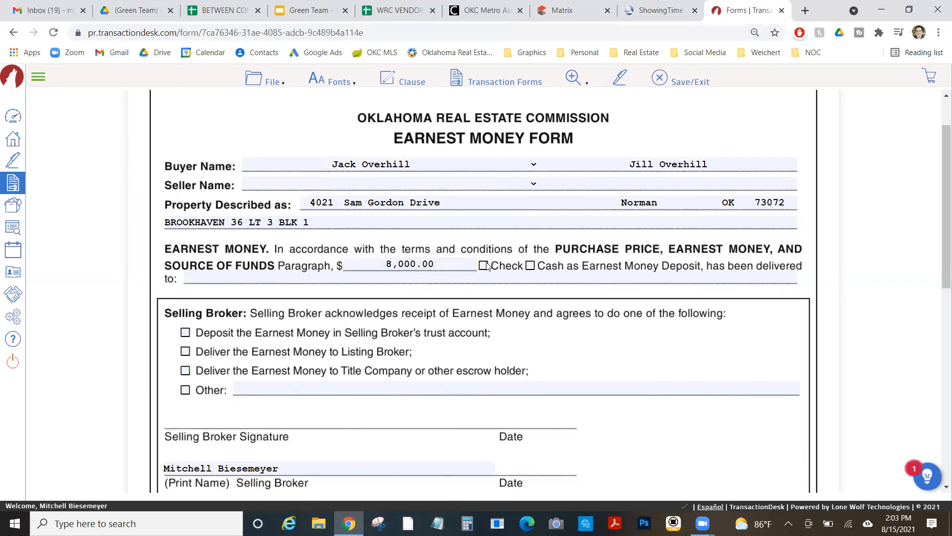
click(306, 283)
text(We)
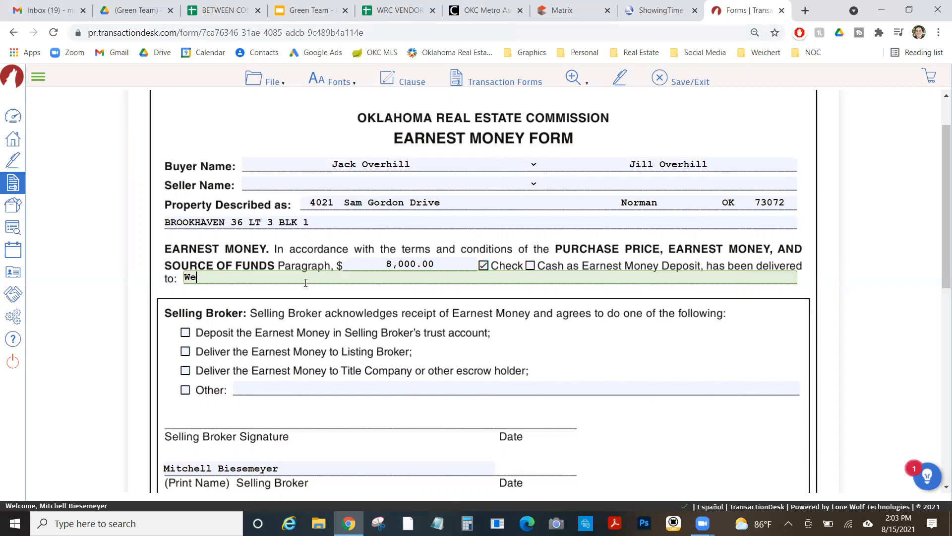
text(ichert Realtors Centennial)
click(152, 296)
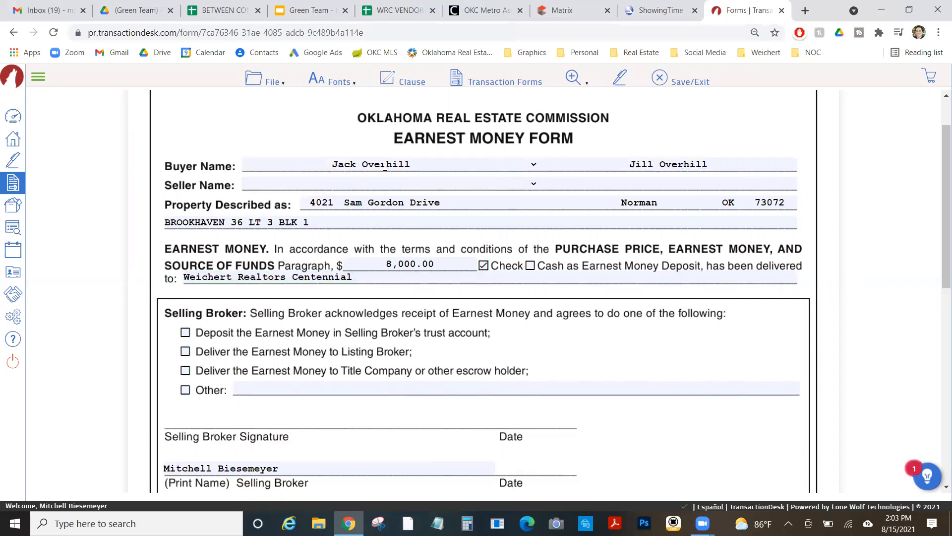
Under Selling Broker, tick 'Deposit the Earnest Money in Selling Broker's trust account'
scroll(385, 166, down, 3)
scroll(386, 168, down, 6)
scroll(385, 170, up, 4)
scroll(385, 170, up, 3)
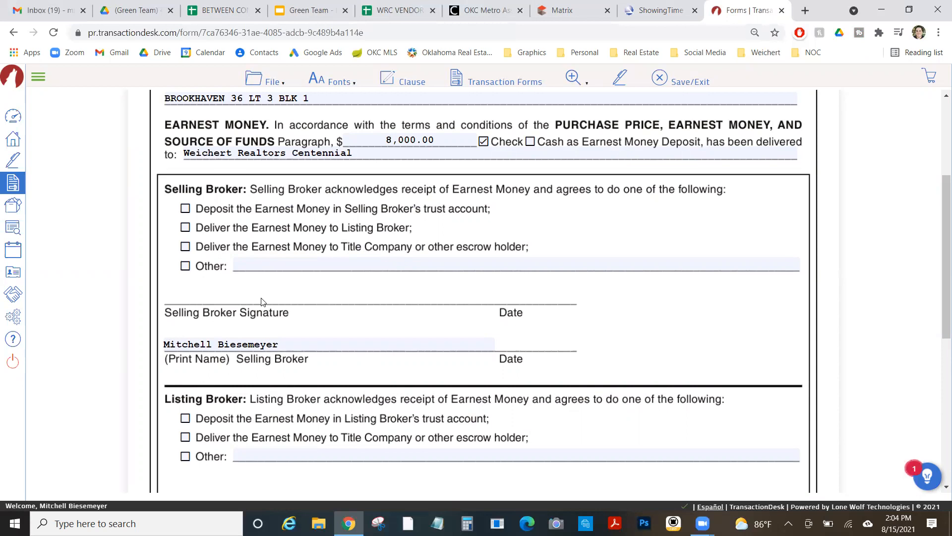
scroll(210, 266, down, 2)
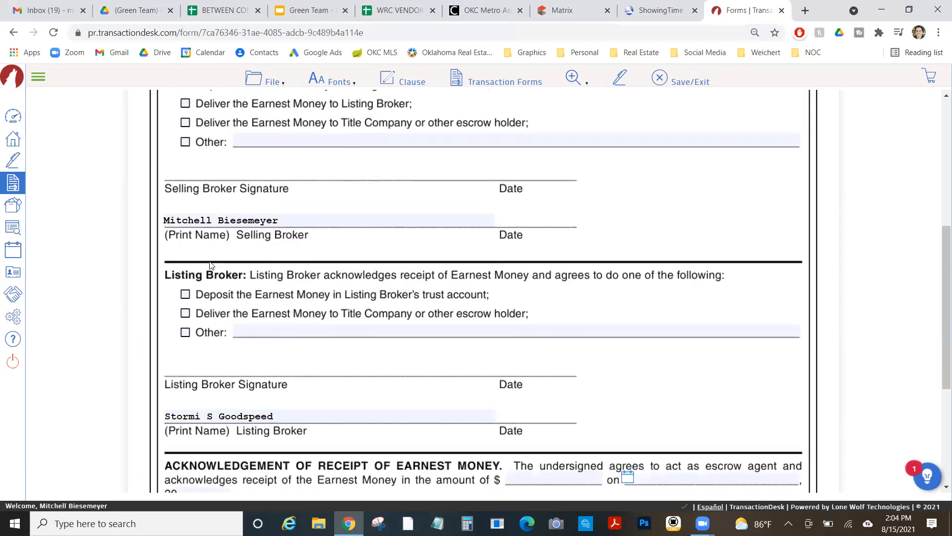
scroll(211, 265, down, 2)
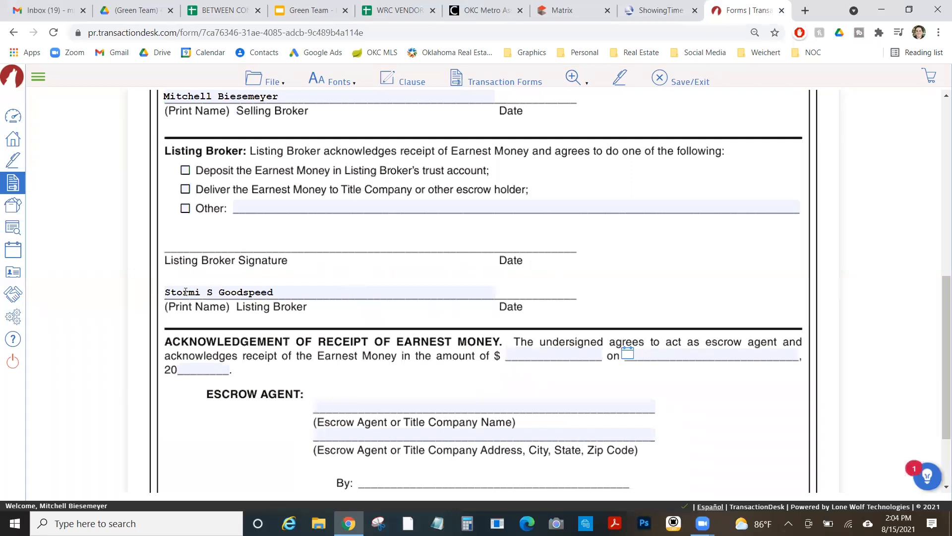
scroll(206, 292, down, 2)
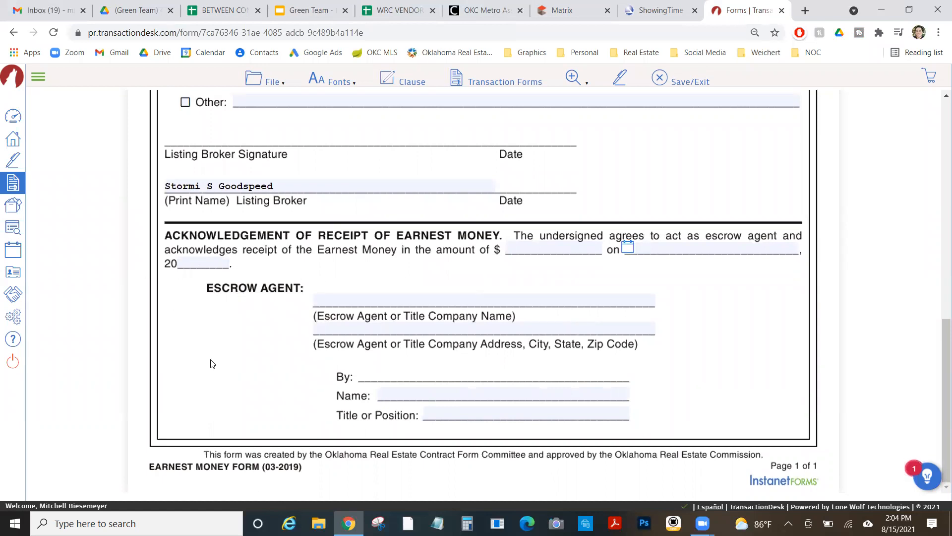
scroll(213, 364, up, 3)
scroll(216, 362, down, 3)
scroll(217, 361, up, 2)
scroll(218, 362, up, 1)
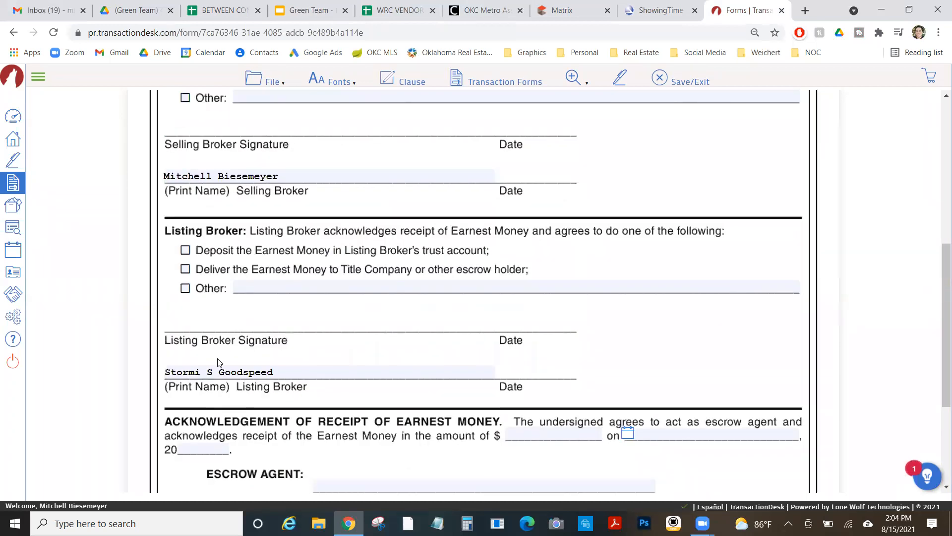
scroll(218, 361, up, 1)
scroll(218, 362, down, 3)
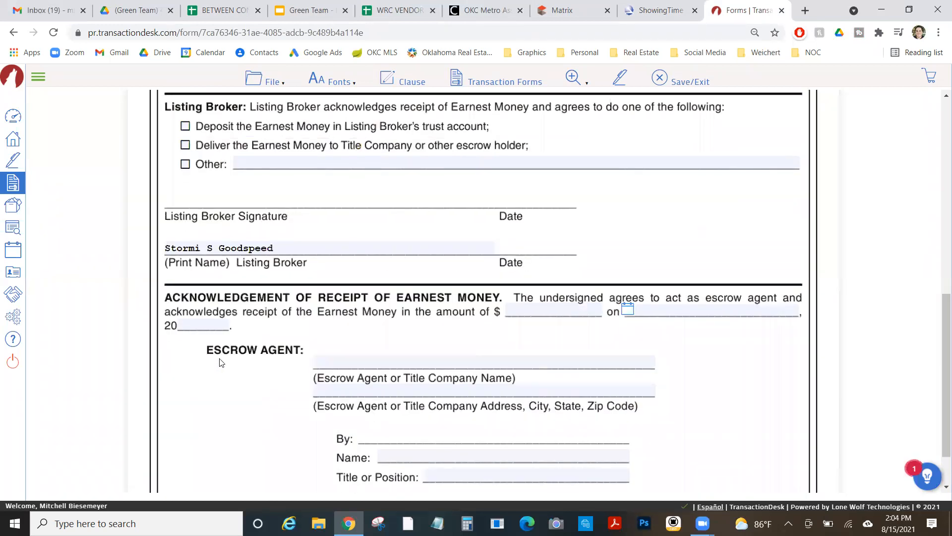
scroll(219, 362, down, 1)
scroll(220, 361, up, 2)
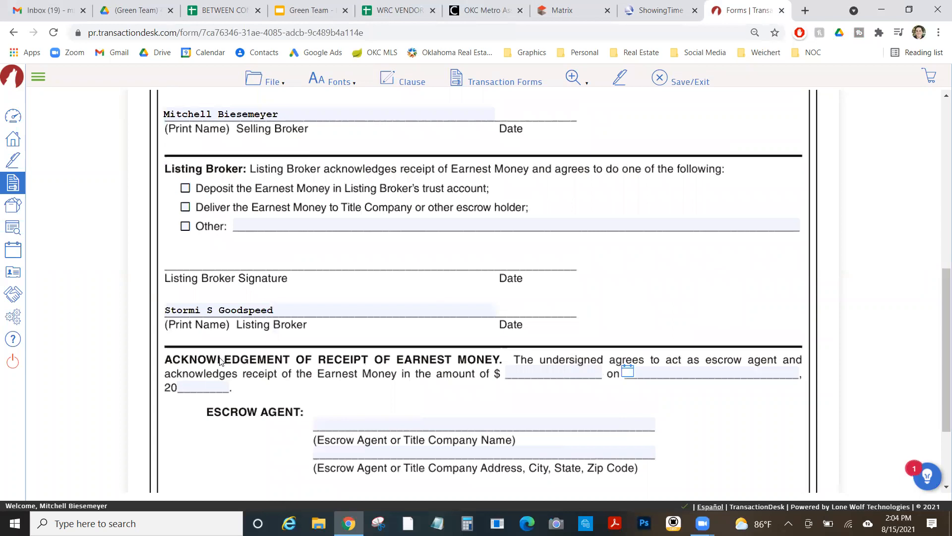
scroll(219, 361, up, 3)
scroll(220, 361, up, 2)
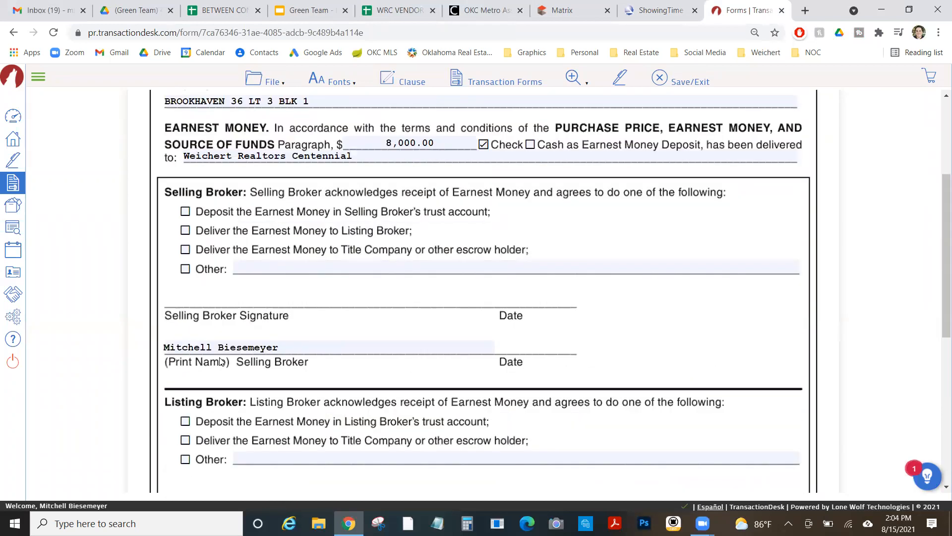
click(185, 226)
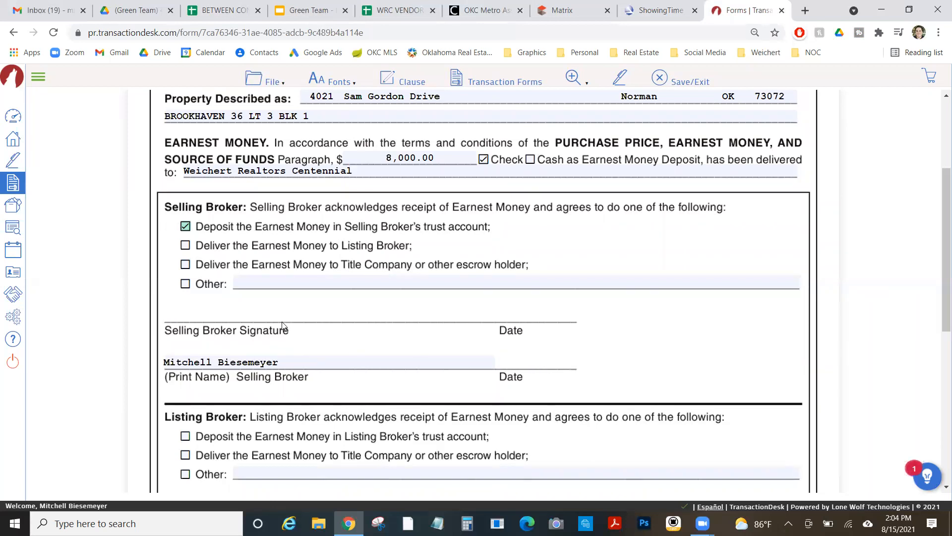
scroll(282, 321, down, 8)
scroll(283, 325, up, 10)
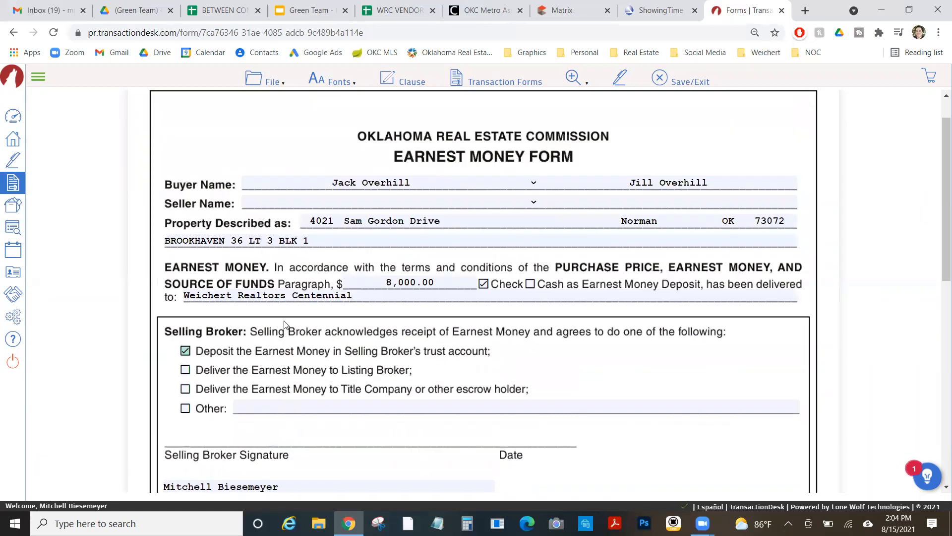
scroll(284, 325, down, 4)
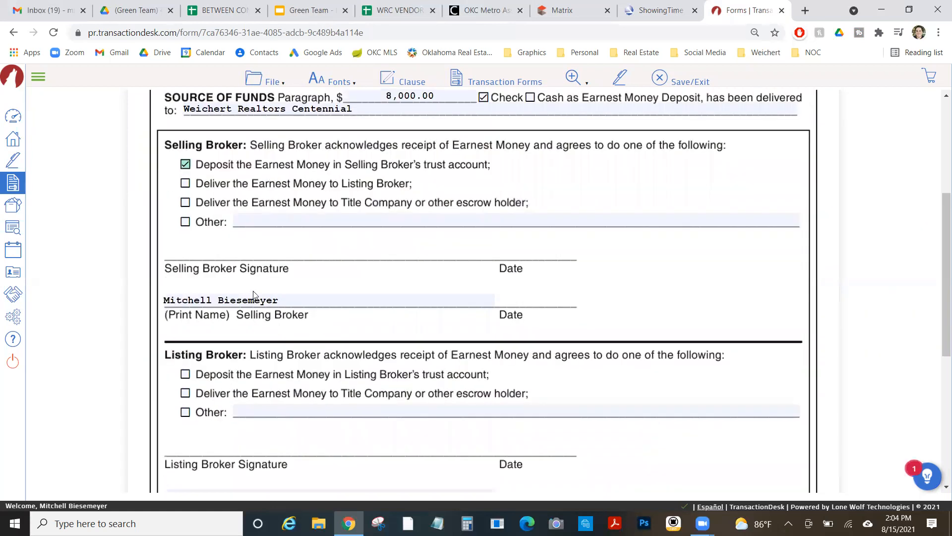
scroll(254, 295, up, 3)
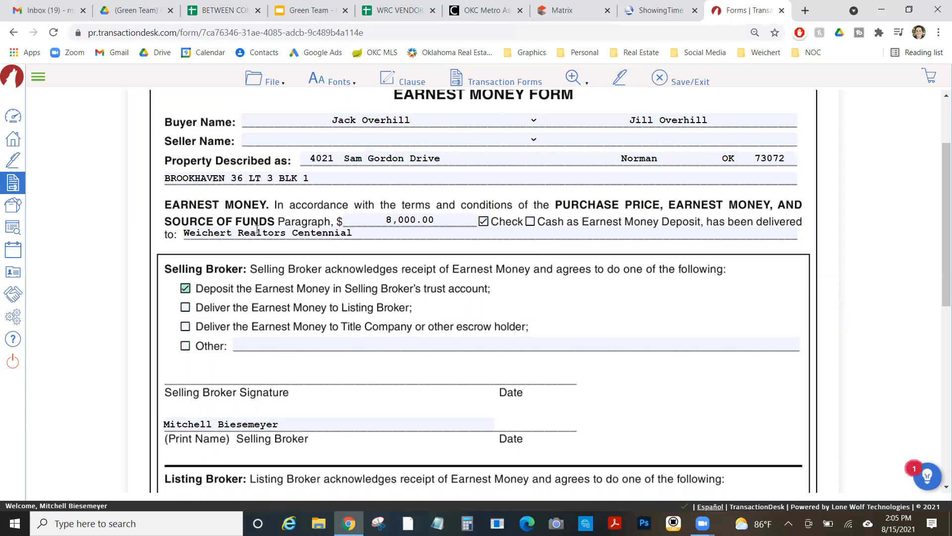
scroll(261, 222, up, 2)
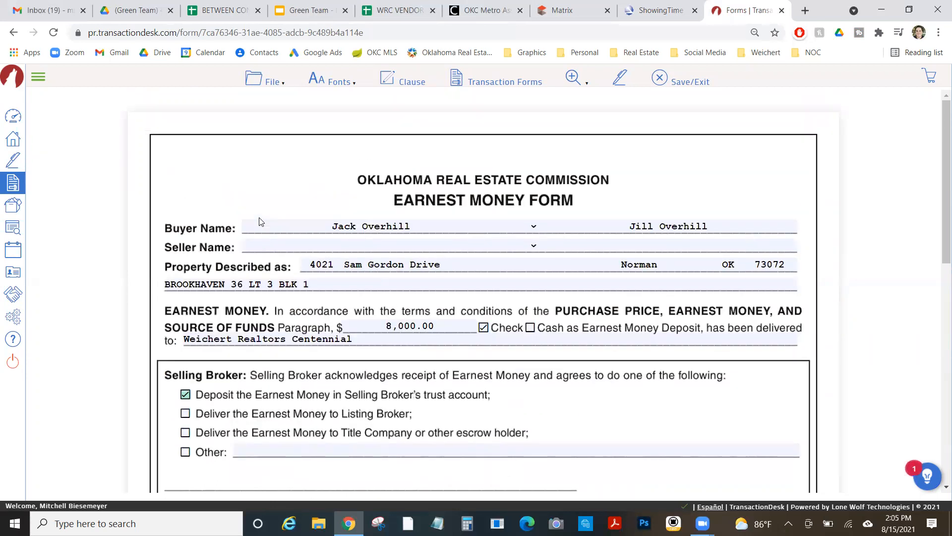